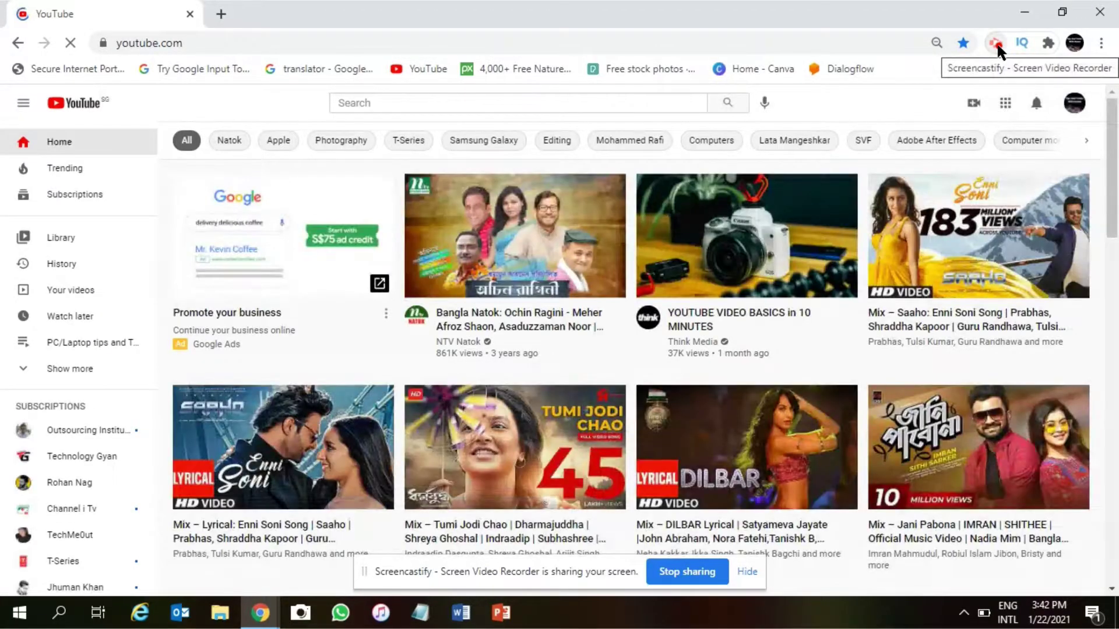
# - Open the YouTube account menu from the profile avatar at the top right
pyautogui.click(994, 44)
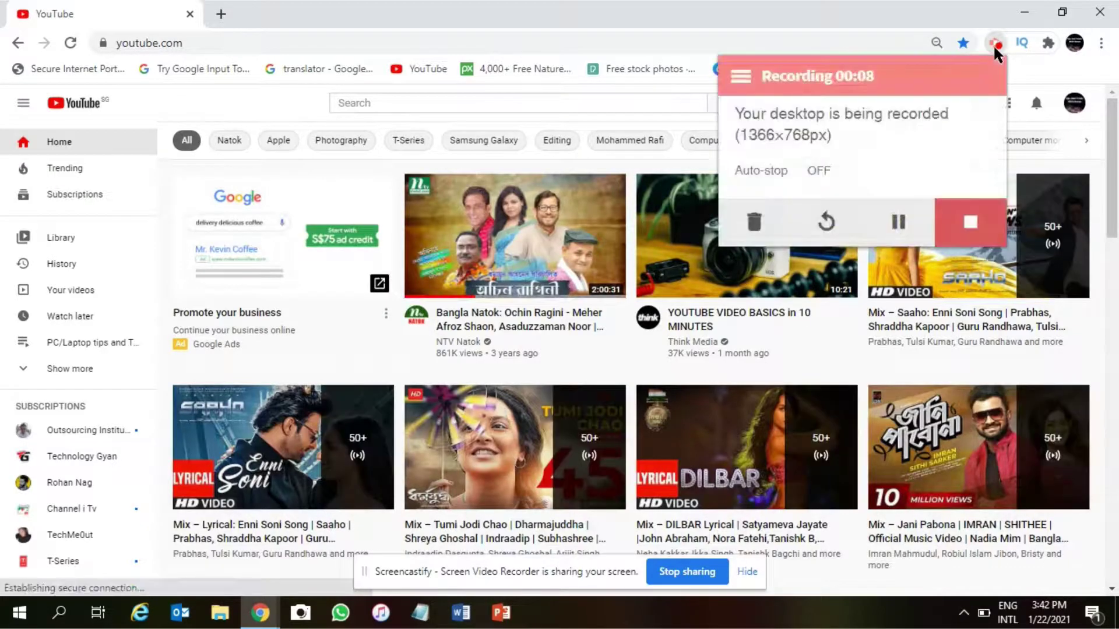
pyautogui.click(814, 9)
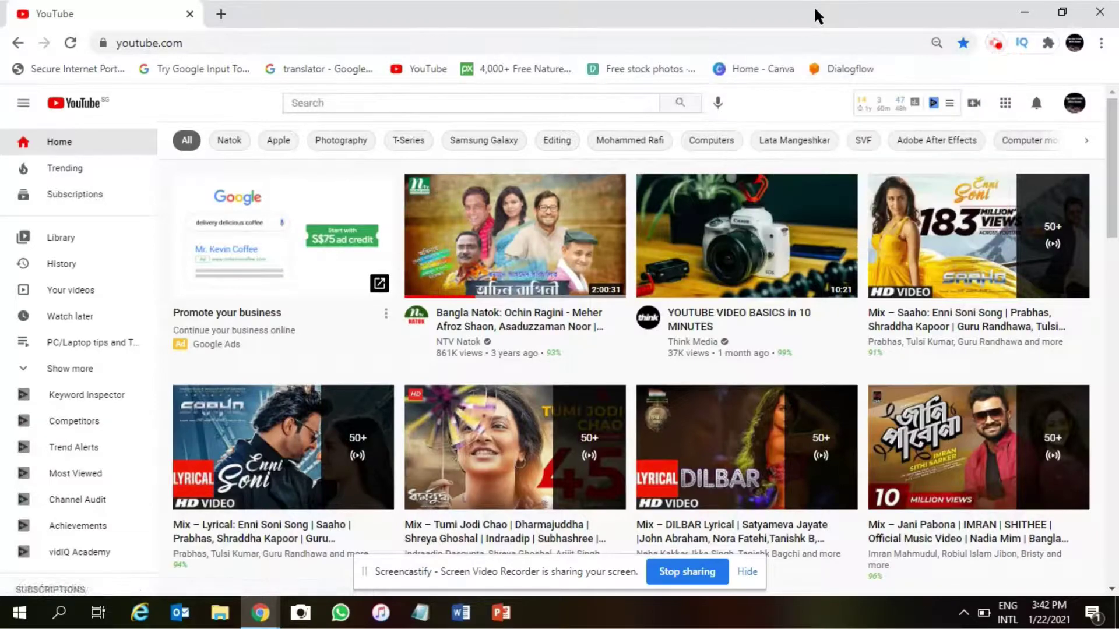
pyautogui.click(1072, 116)
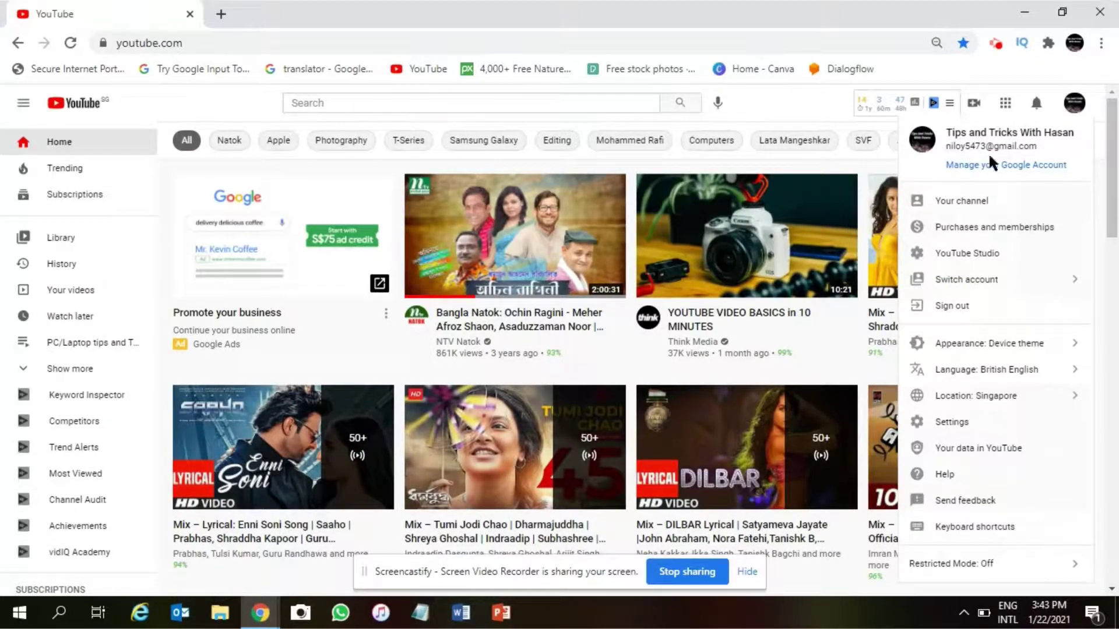
# - Choose YouTube Studio from the account menu to load the Channel dashboard
pyautogui.click(974, 259)
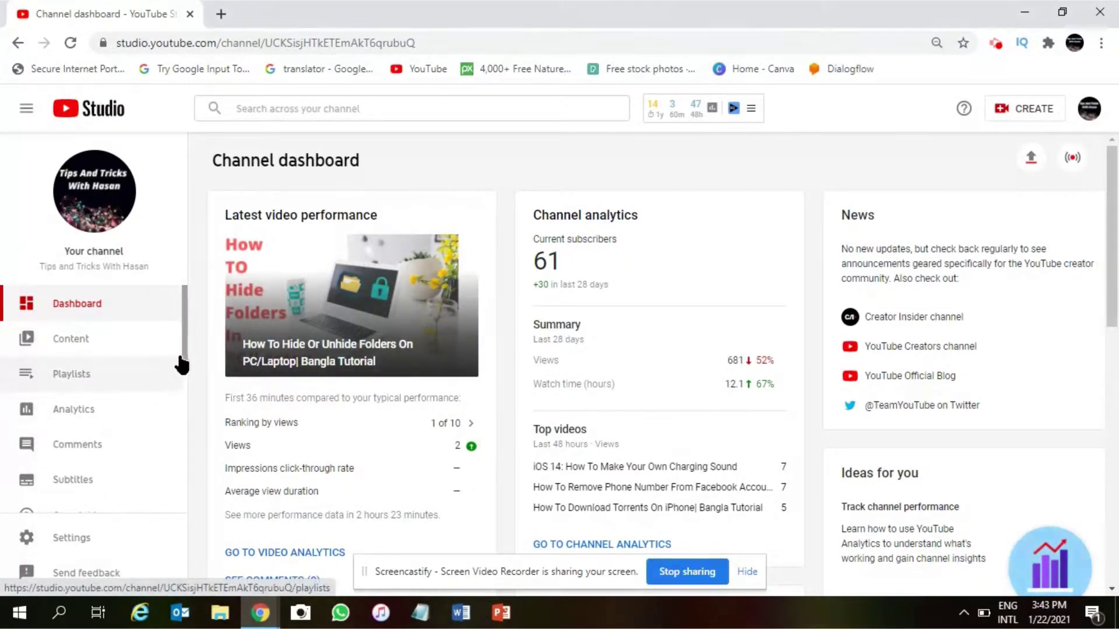
pyautogui.moveTo(181, 351); pyautogui.dragTo(187, 442)
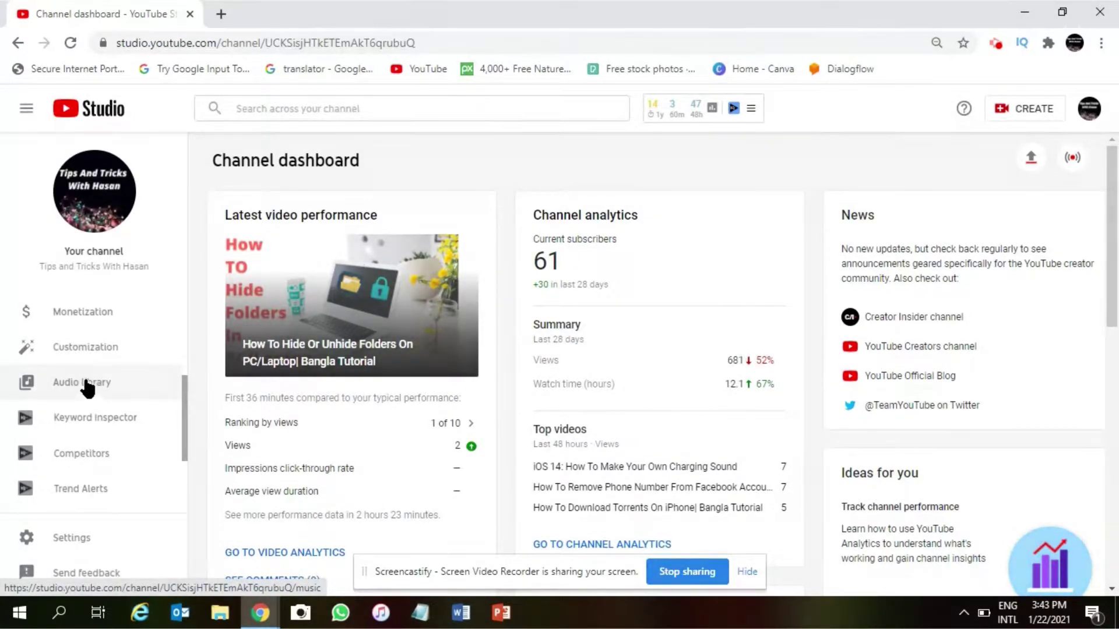
# - Open the Audio library from the Studio sidebar and browse the free music list
pyautogui.click(89, 390)
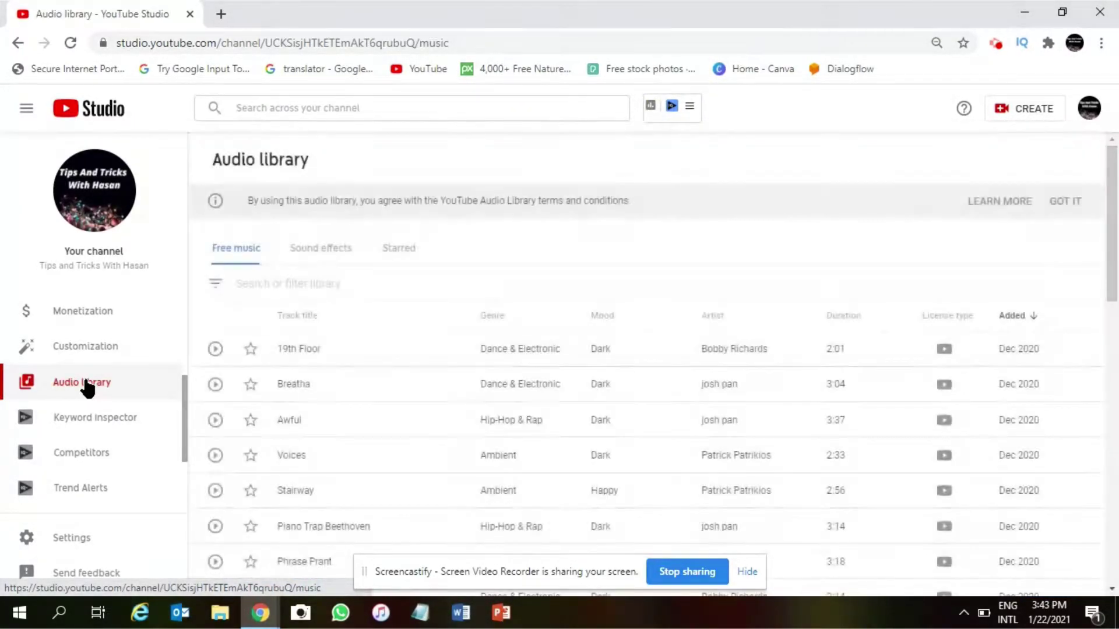
pyautogui.click(748, 574)
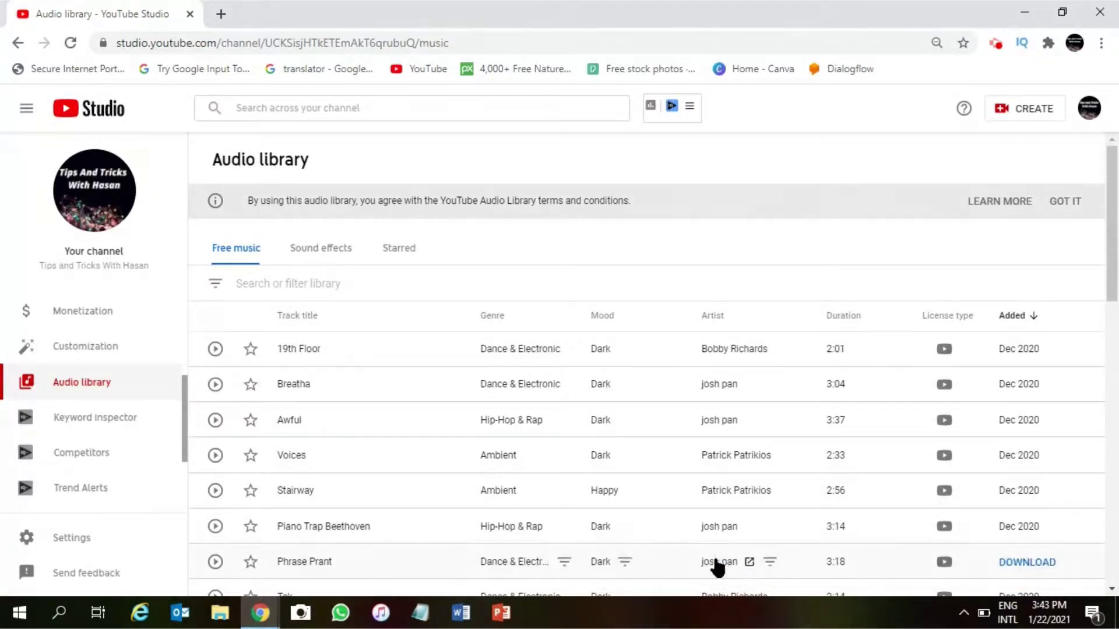
pyautogui.scroll(-1, 562, 364)
pyautogui.scroll(-10, 568, 373)
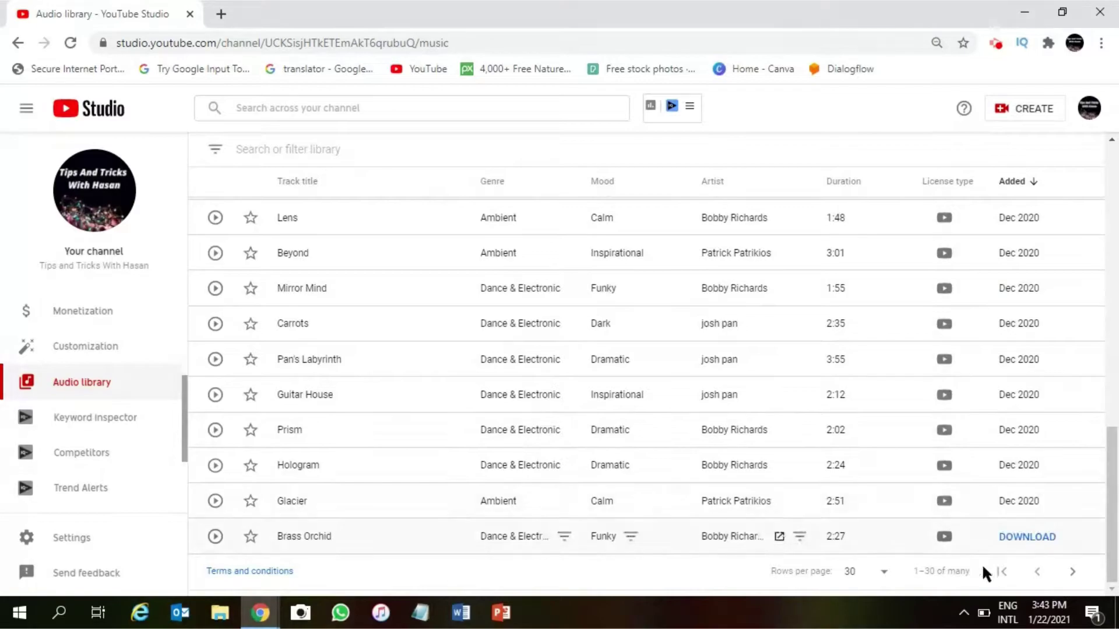
# - Set rows per page to 100, then reload the Audio library page
pyautogui.click(881, 574)
pyautogui.click(874, 568)
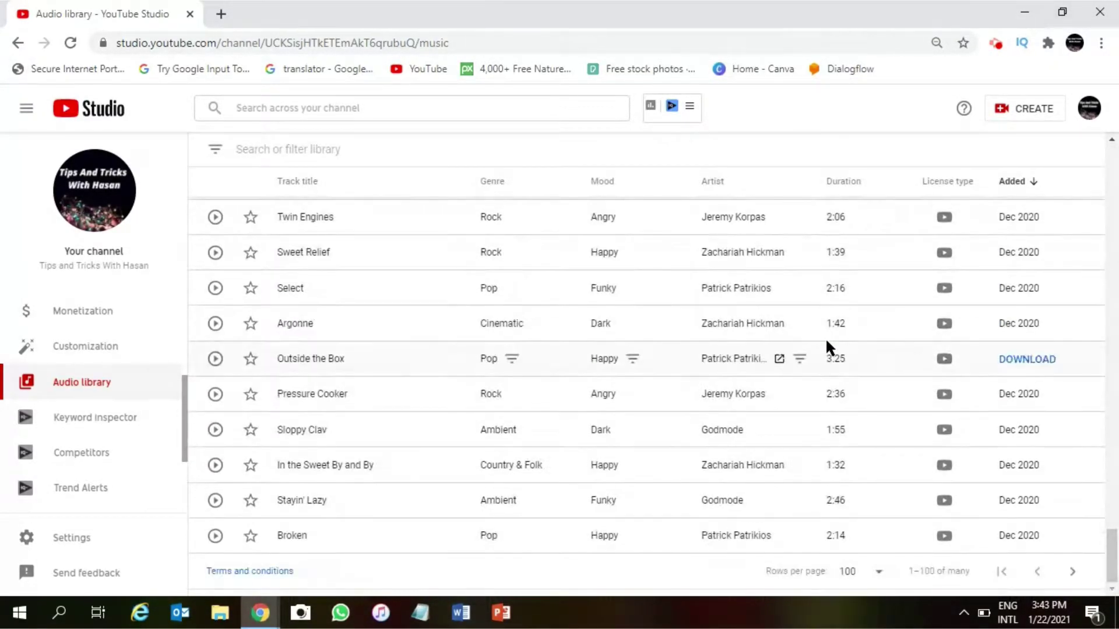
pyautogui.click(68, 42)
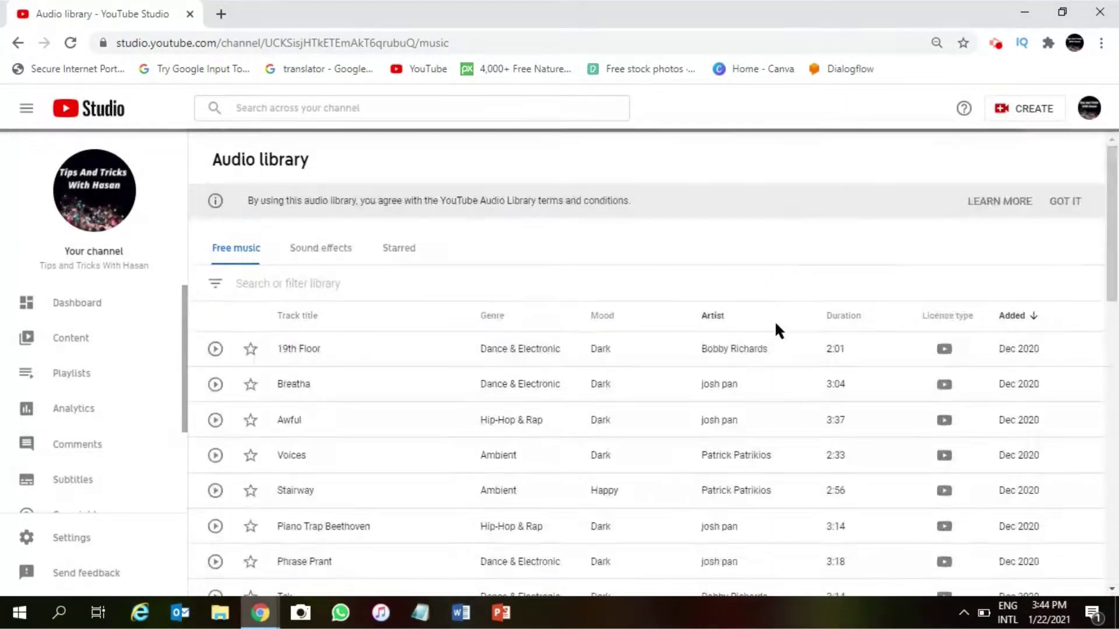
pyautogui.scroll(-6, 777, 330)
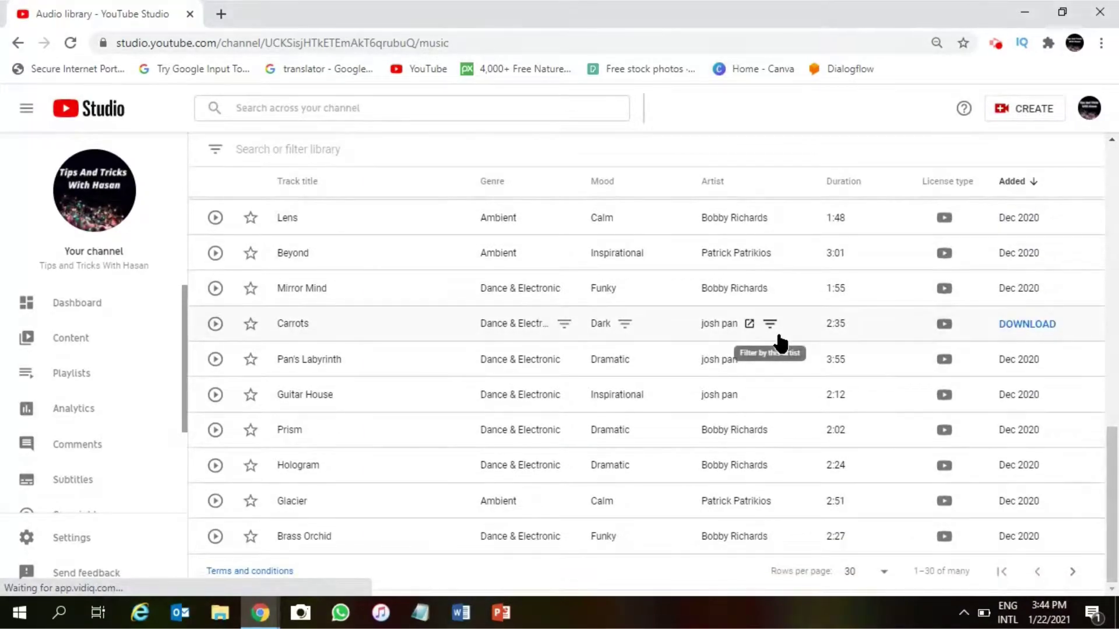
# - Filter free music by the search 'romantic', dismiss the terms notice, and sort by Track title
pyautogui.click(1072, 572)
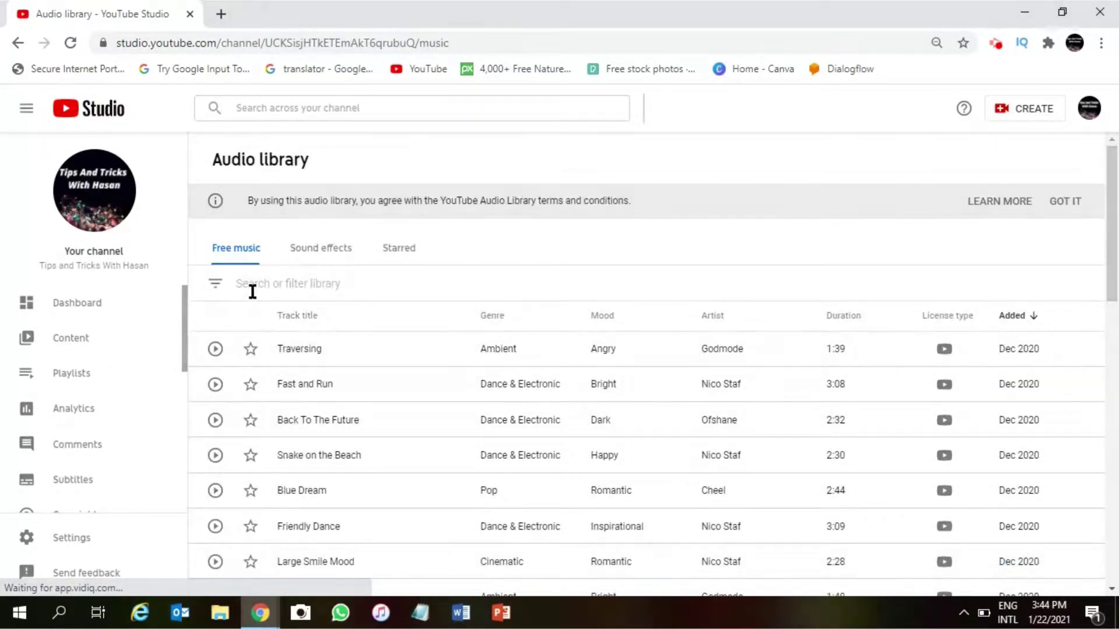
pyautogui.click(217, 291)
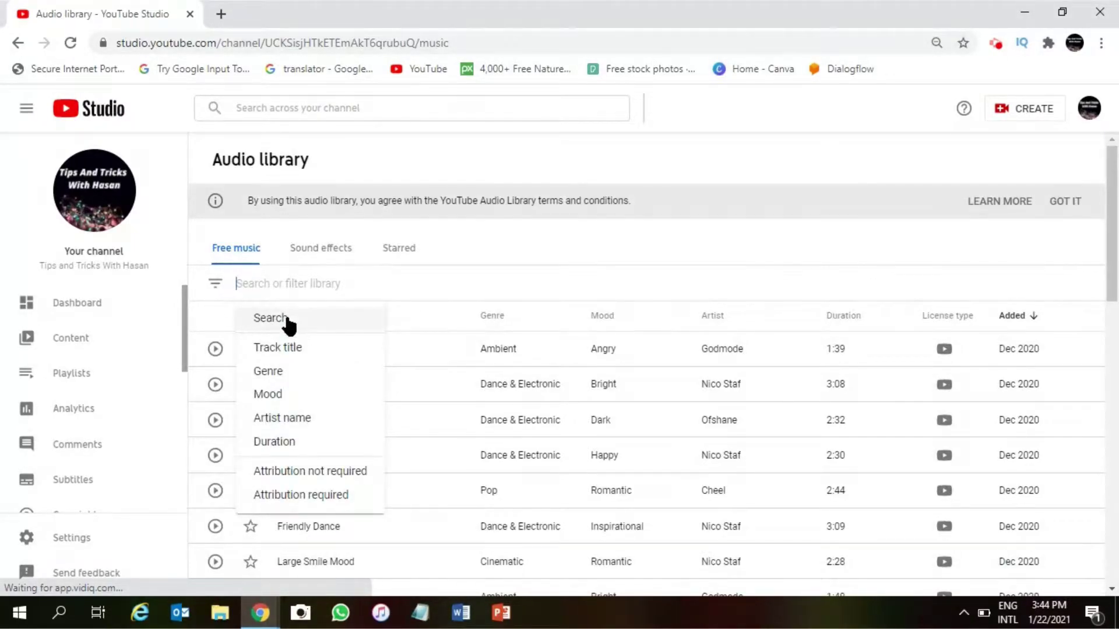
pyautogui.click(287, 320)
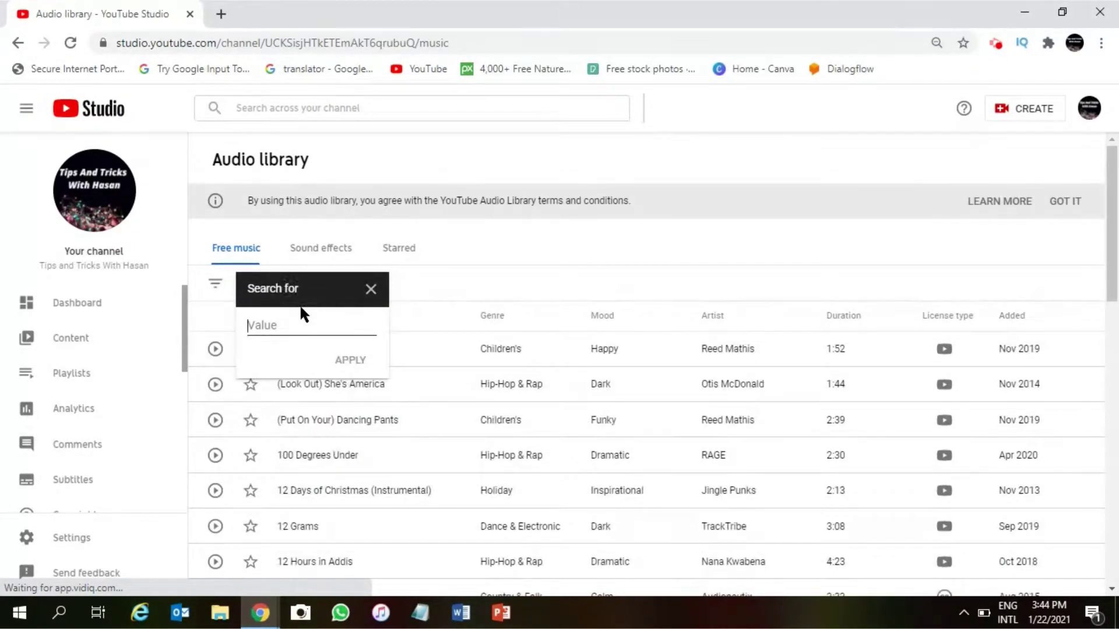
pyautogui.write('ro')
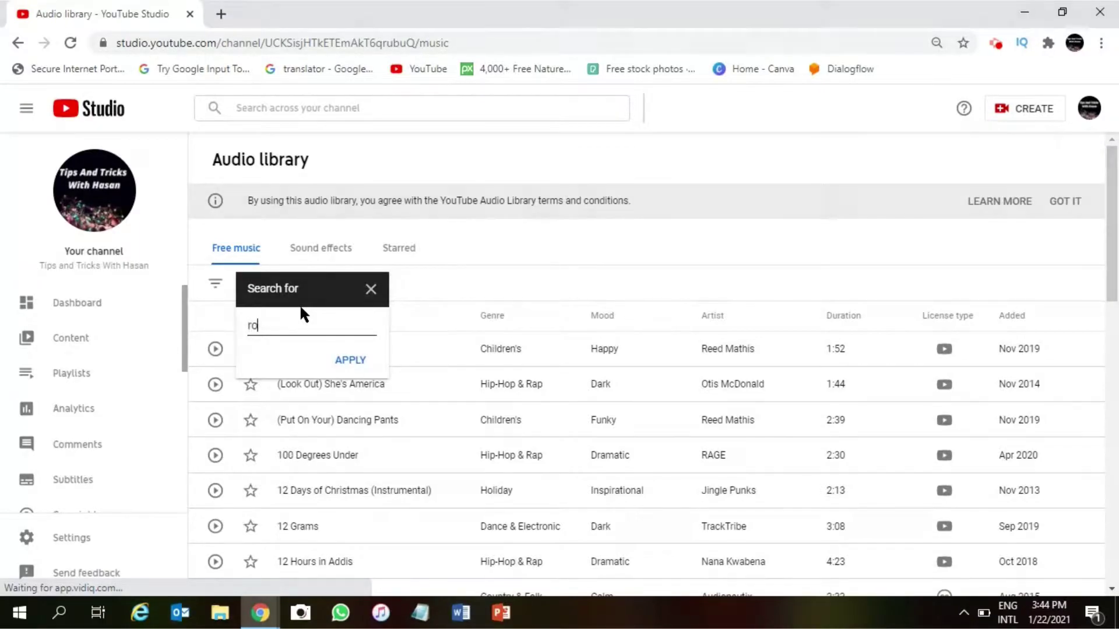
pyautogui.write('ma')
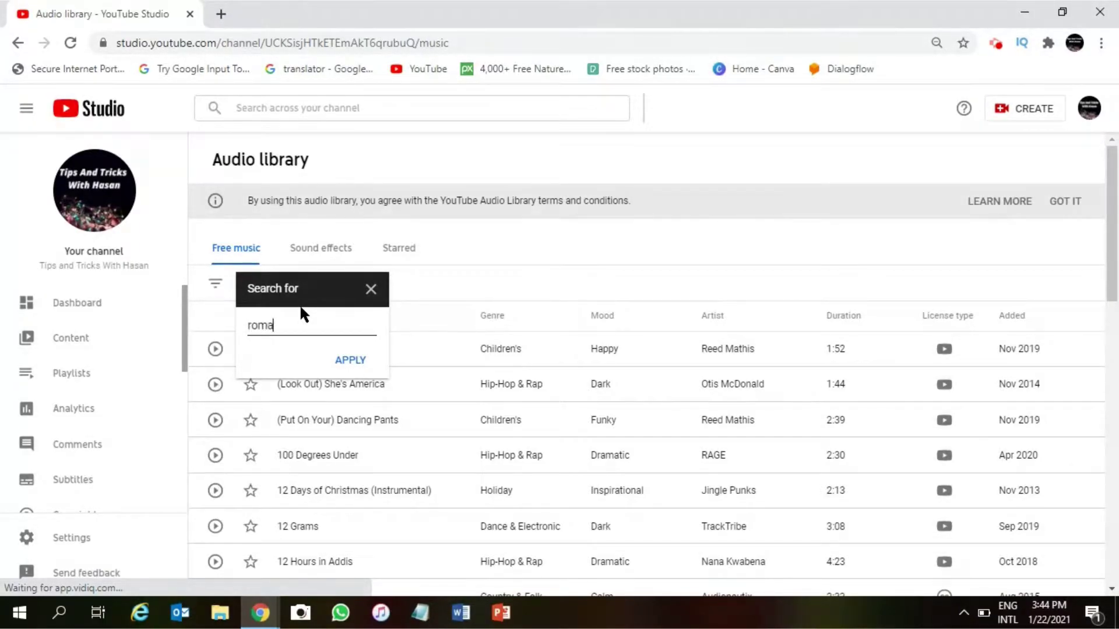
pyautogui.write('ntic')
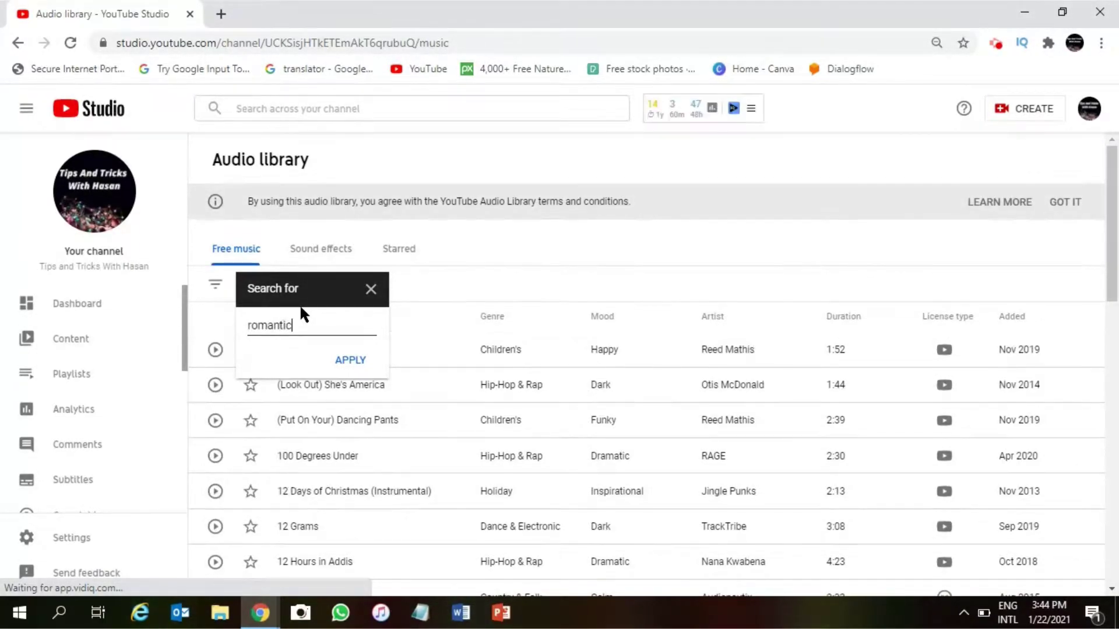
pyautogui.press('Return')
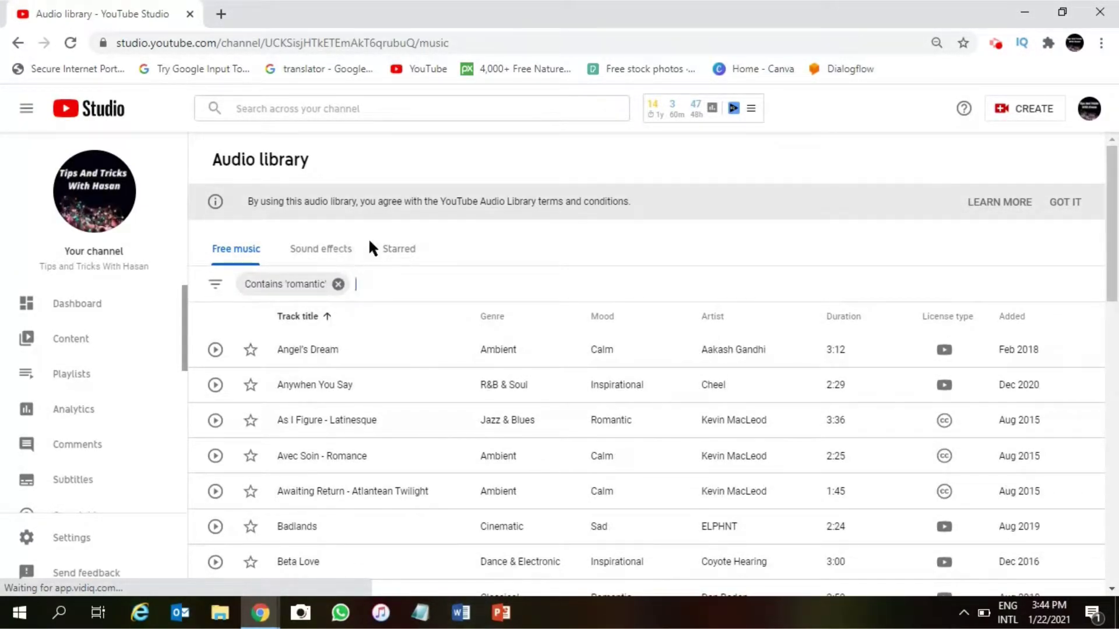
pyautogui.click(1063, 206)
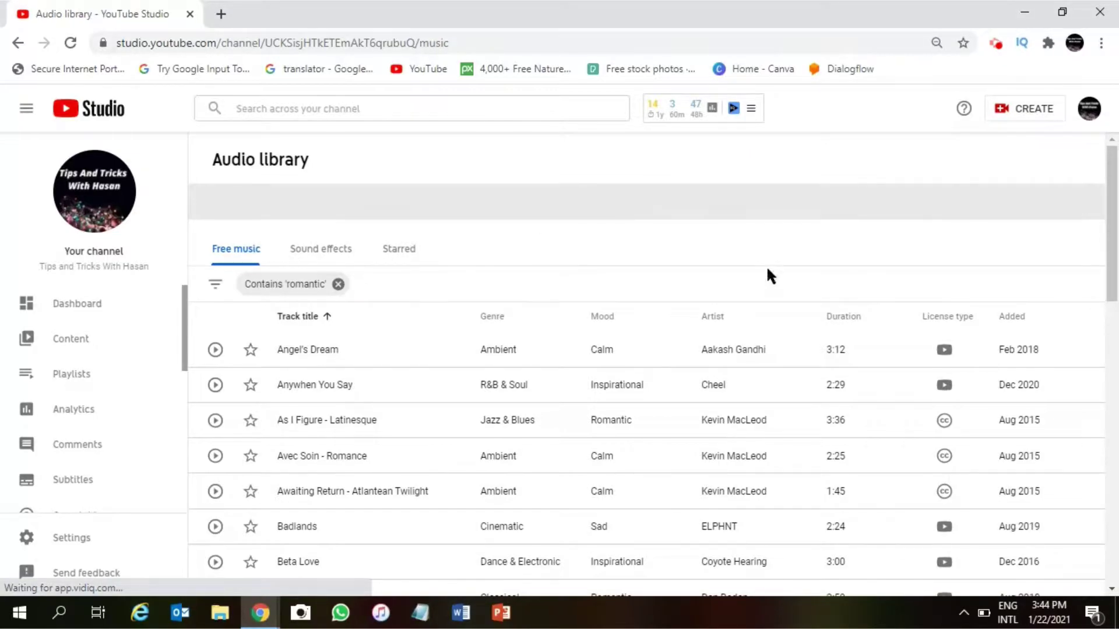
pyautogui.click(327, 282)
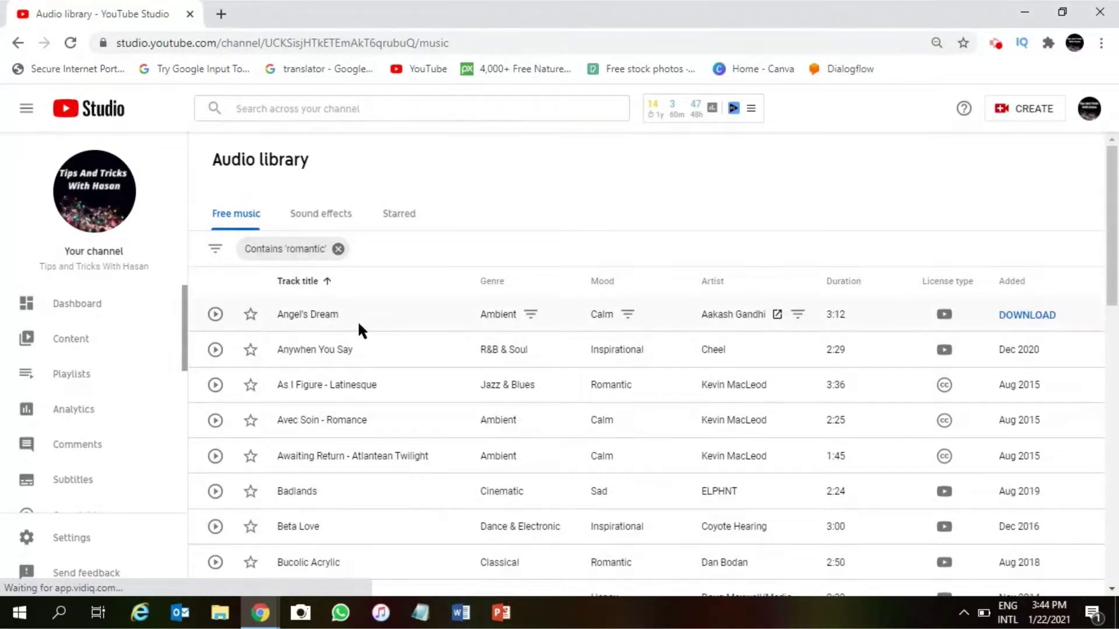
# - Glance at Sound effects, return to Free music, and remove the Contains 'romantic' filter chip
pyautogui.click(328, 223)
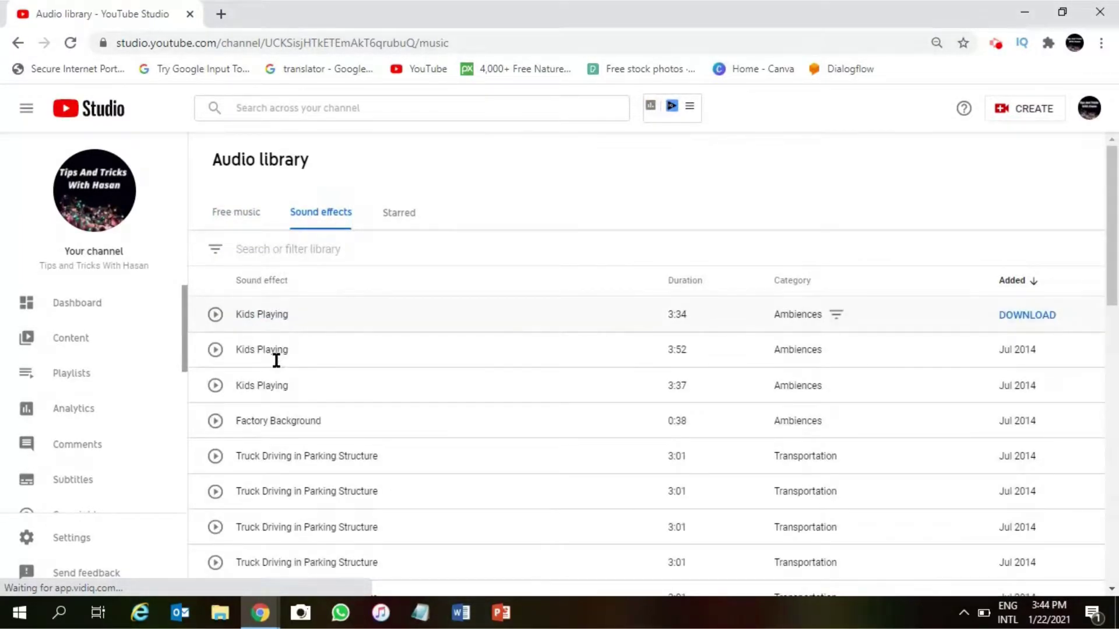
pyautogui.scroll(-14, 429, 390)
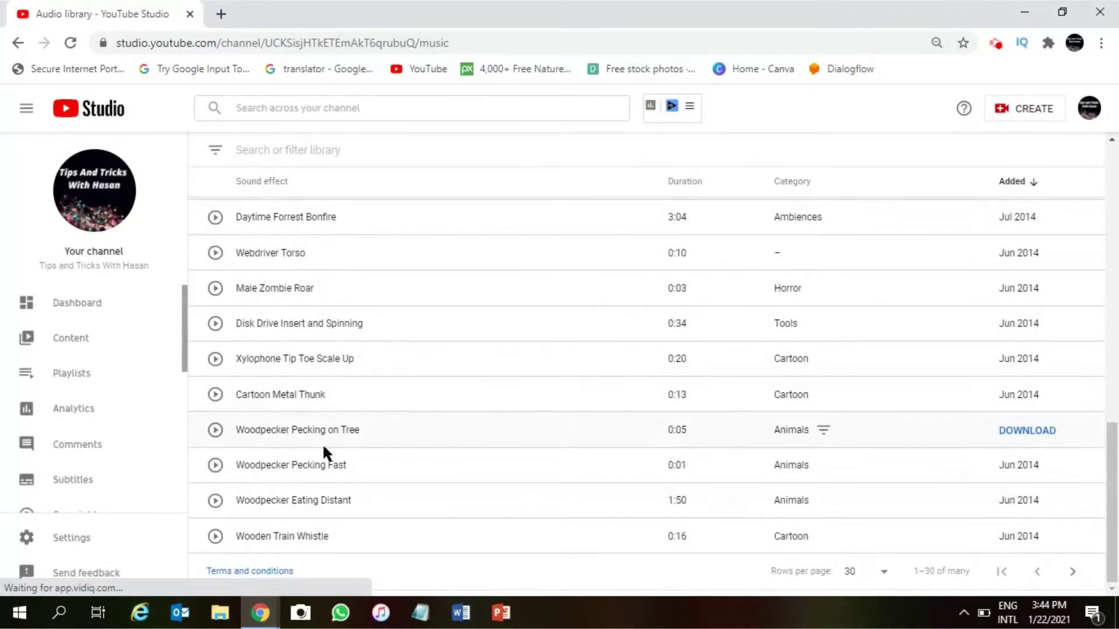
pyautogui.scroll(1, 394, 484)
pyautogui.scroll(13, 399, 460)
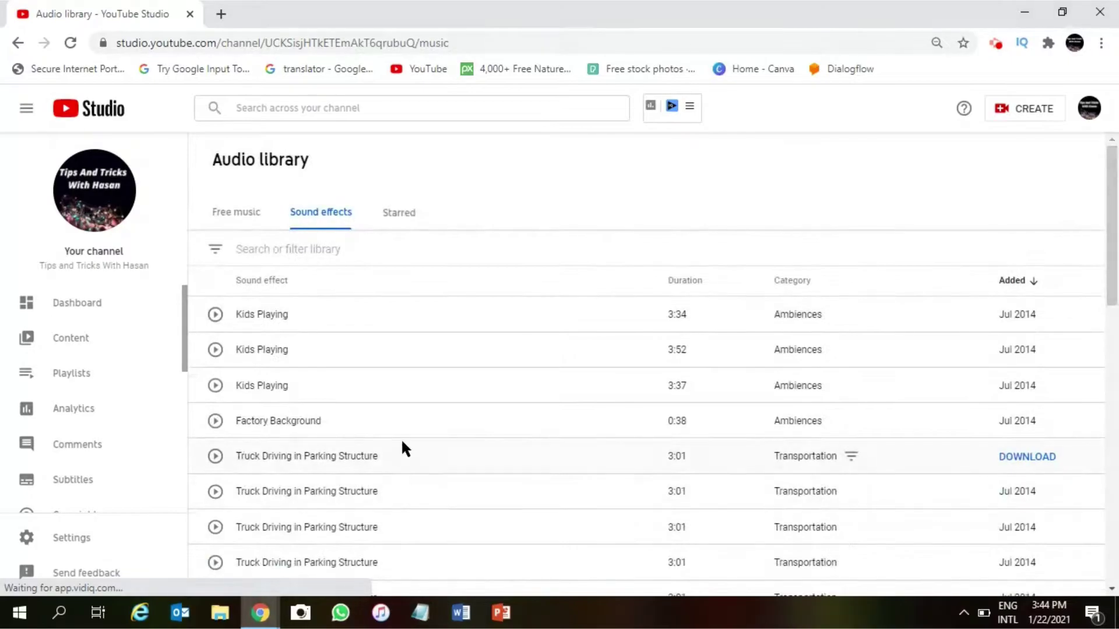
pyautogui.click(248, 215)
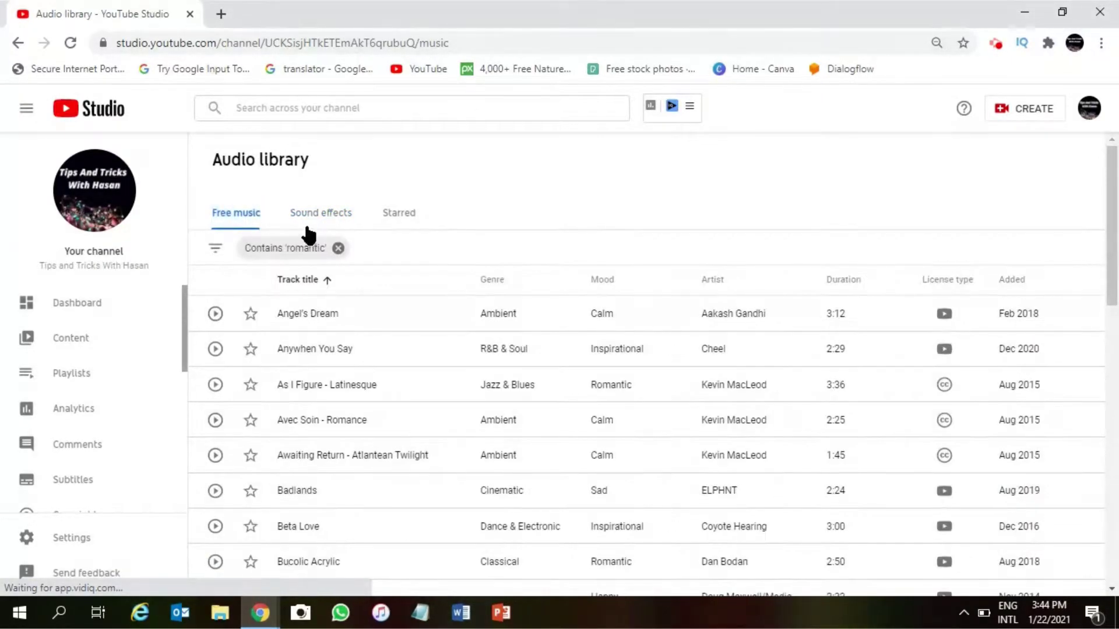
pyautogui.click(335, 248)
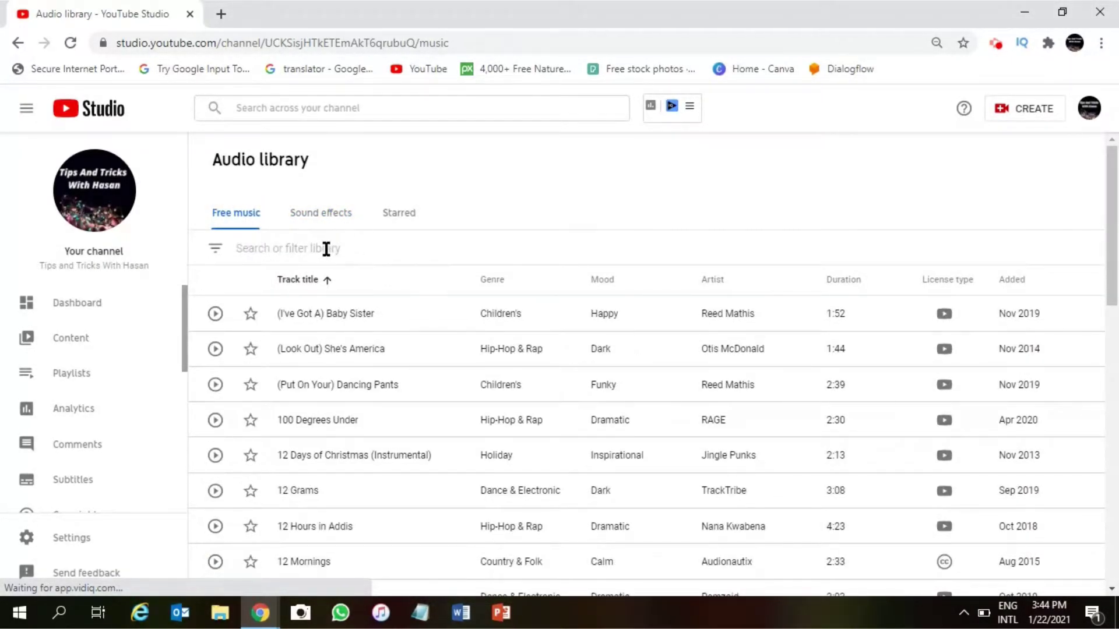
# - Add a search filter for 'sad' to the free music list
pyautogui.click(347, 249)
pyautogui.write('s')
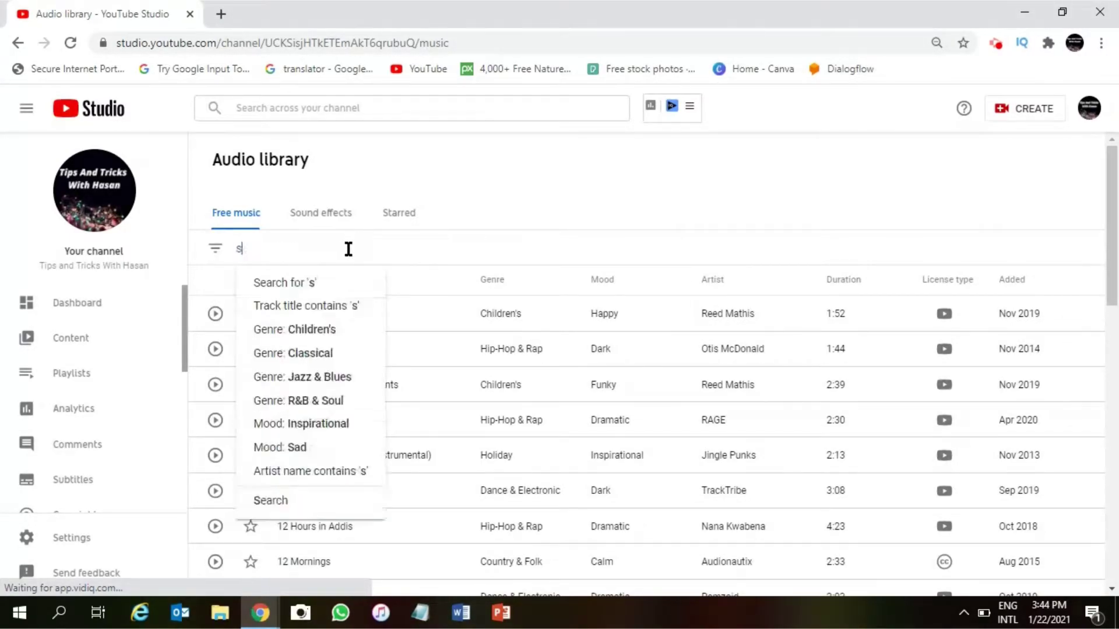
pyautogui.write('ad')
pyautogui.press('Return')
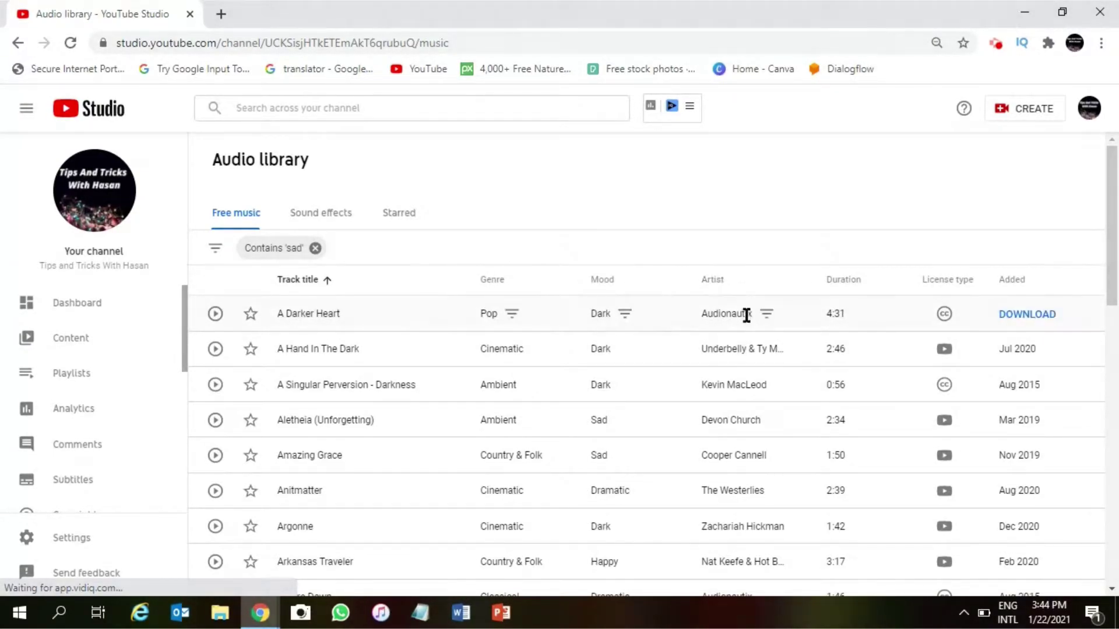
# - Apply the Attribution not required filter and remove the duplicate and Contains 'sad' chips
pyautogui.click(218, 250)
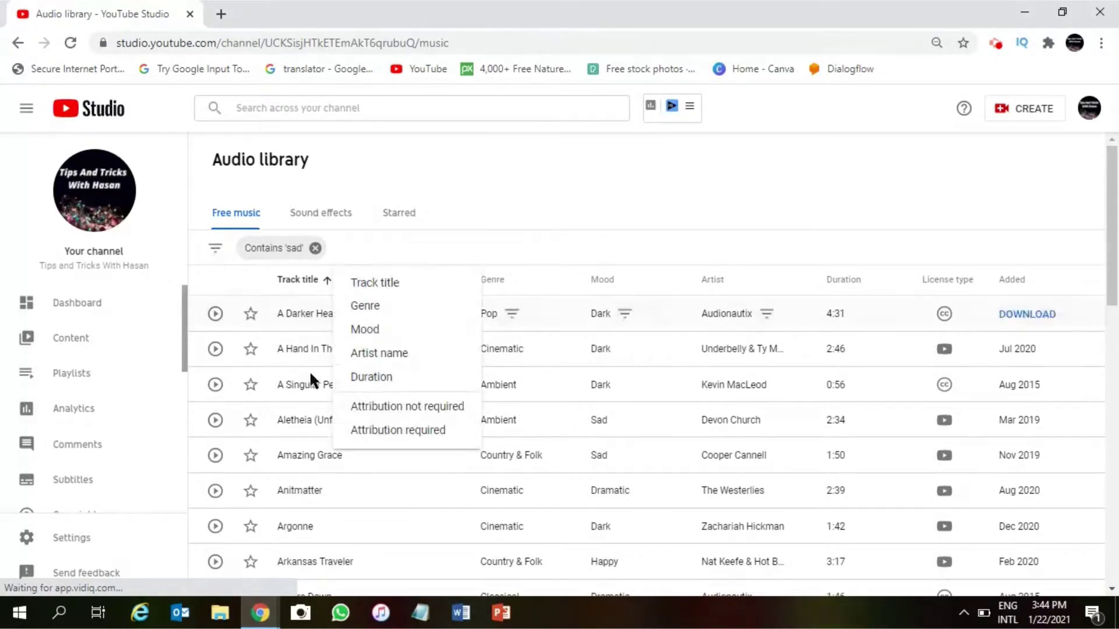
pyautogui.doubleClick(391, 408)
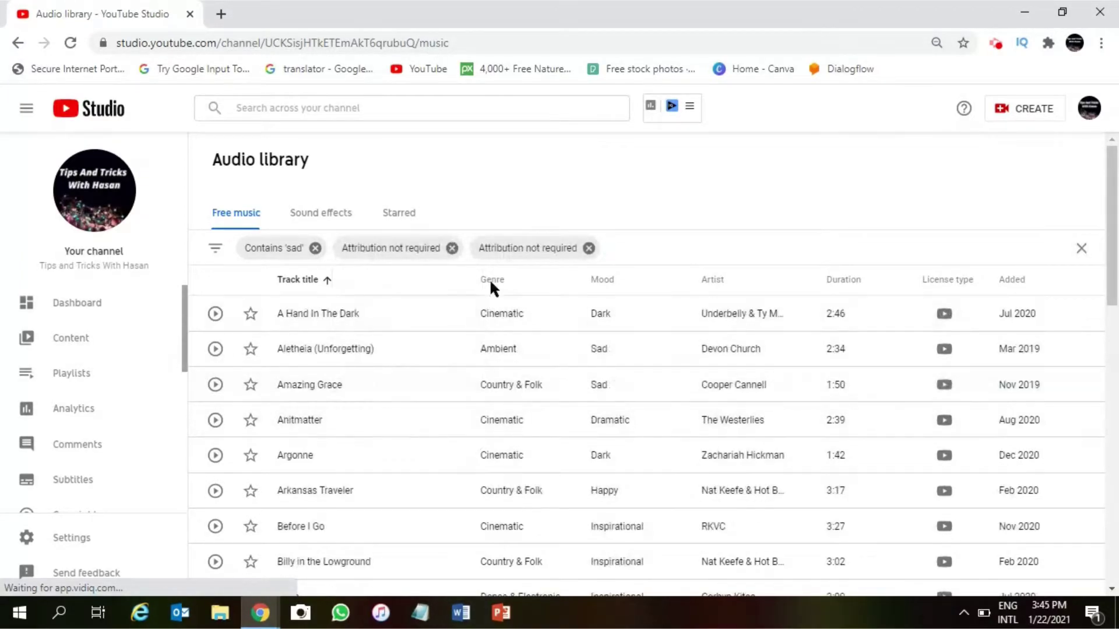
pyautogui.click(452, 248)
pyautogui.click(315, 249)
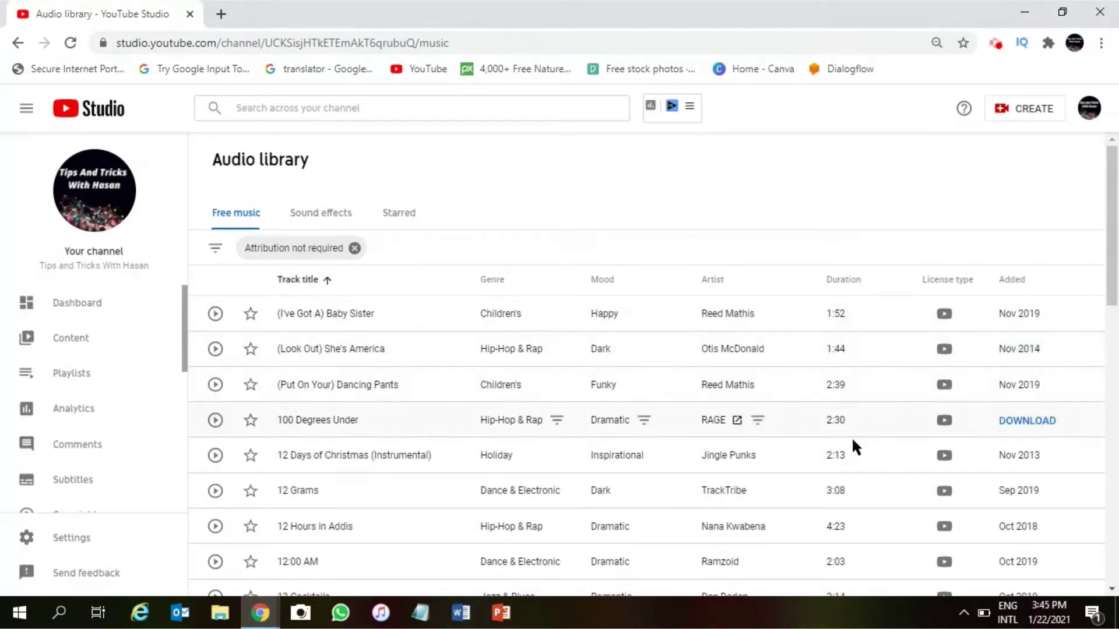
pyautogui.moveTo(945, 318)
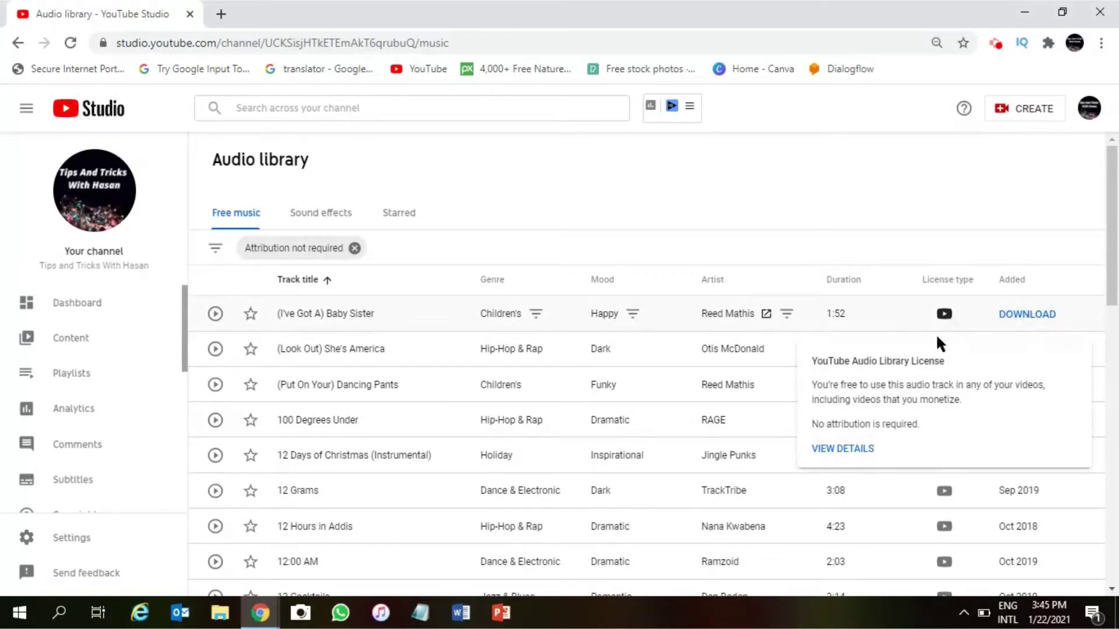
pyautogui.click(843, 448)
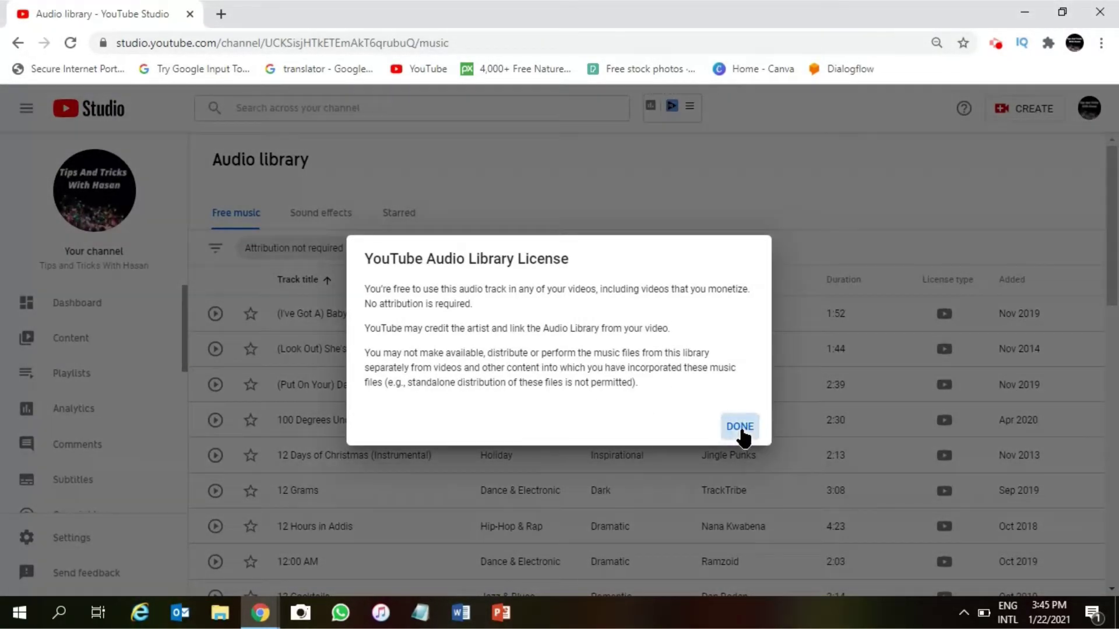
pyautogui.click(740, 427)
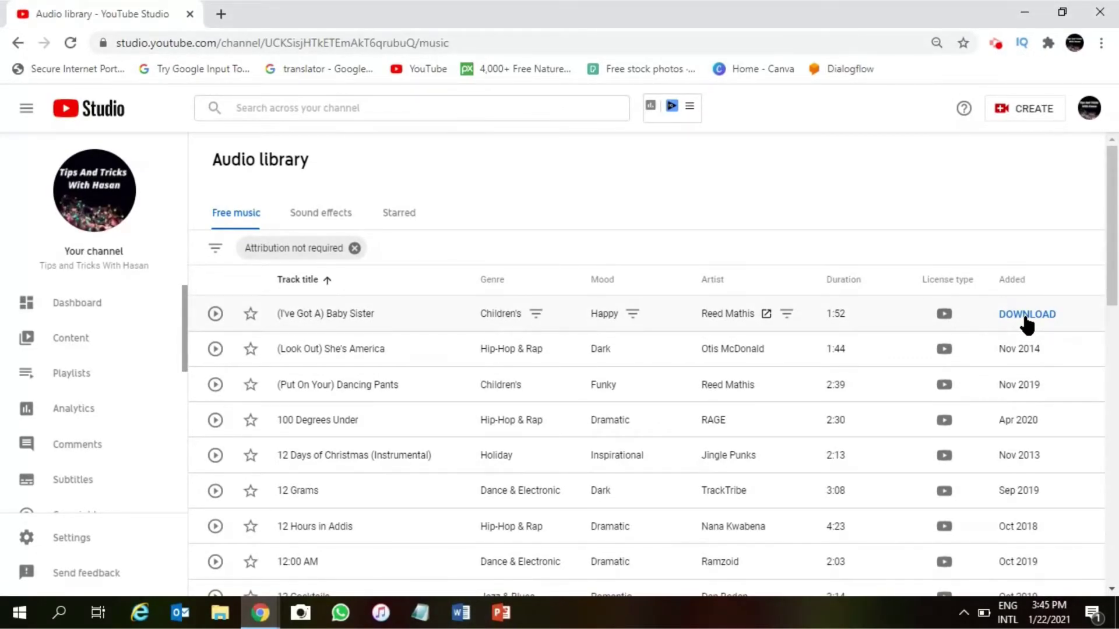
# - Download (I've Got A) Baby Sister as MP3 and show the finished download's options
pyautogui.click(1027, 315)
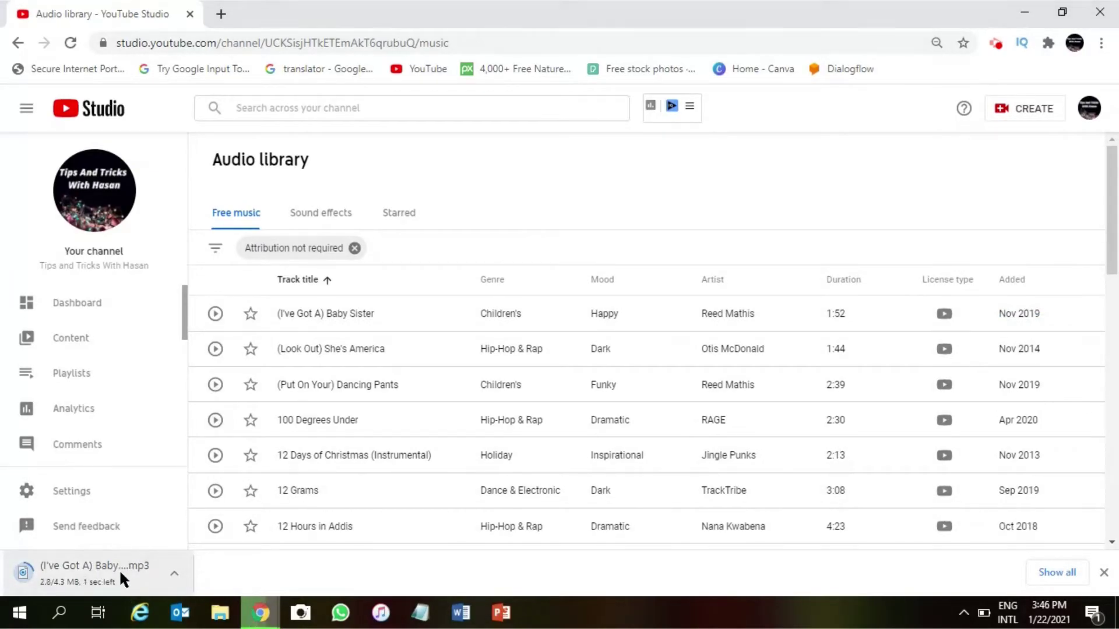
pyautogui.click(174, 573)
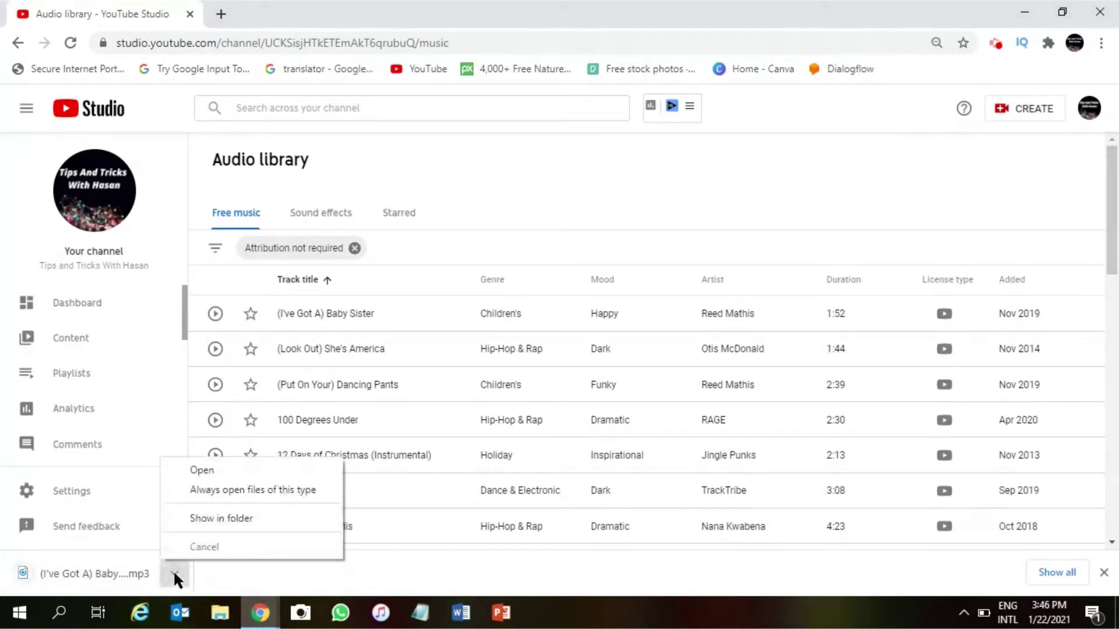
# - Open the downloaded Baby Sister MP3 in Groove Music, skip ahead to 1:34, and close the player
pyautogui.click(225, 473)
pyautogui.click(225, 484)
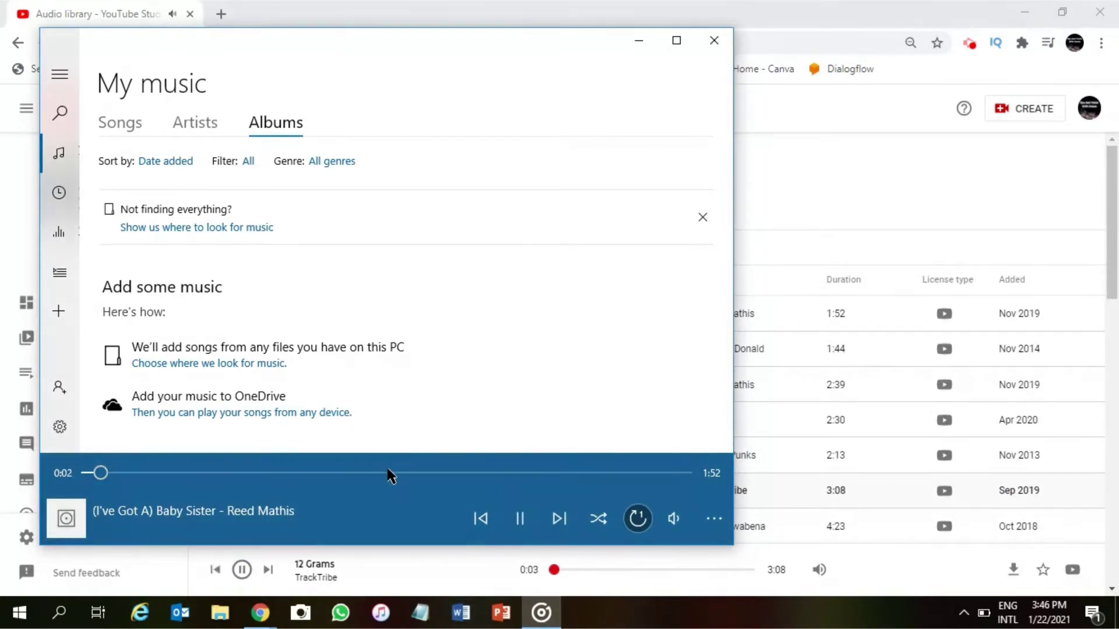
pyautogui.click(430, 476)
pyautogui.click(592, 474)
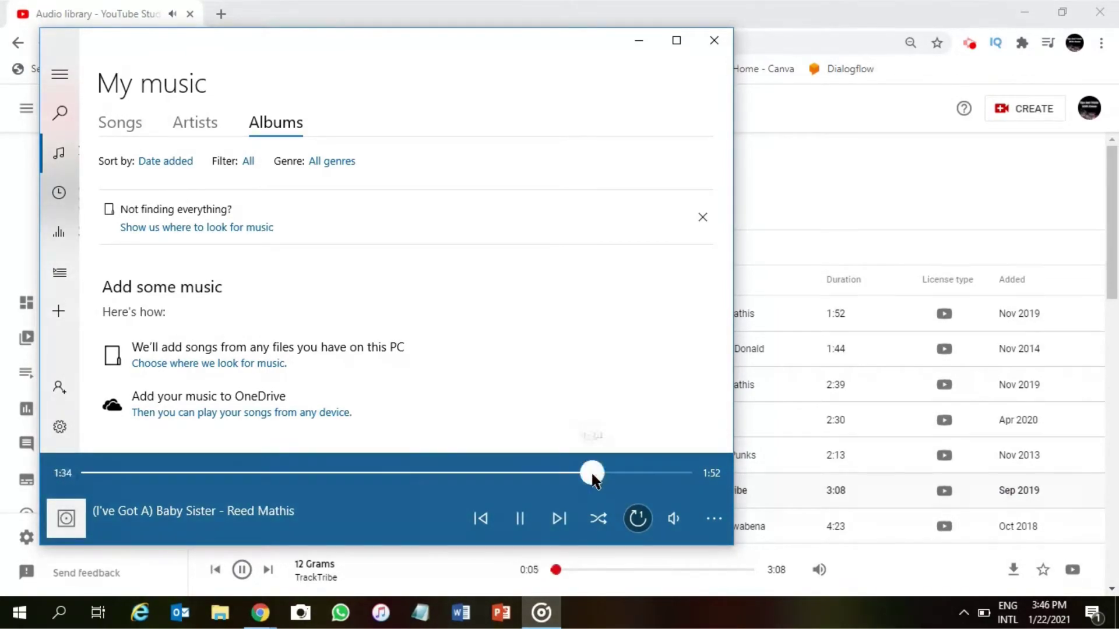
pyautogui.click(715, 41)
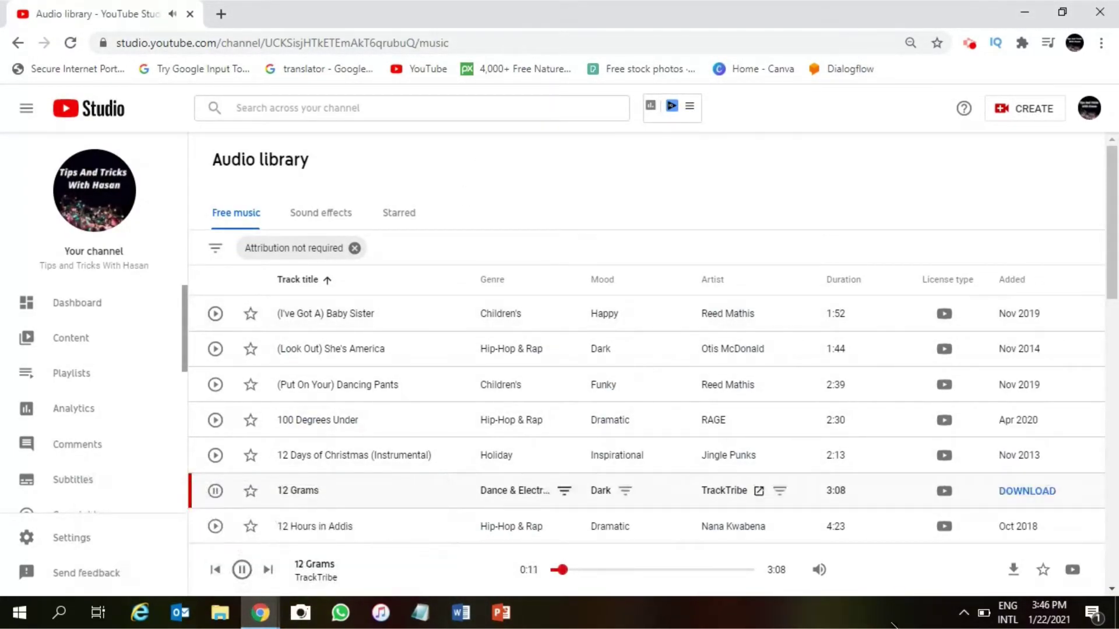
# - Lower the system speaker volume to 21 from the tray volume control
pyautogui.click(963, 616)
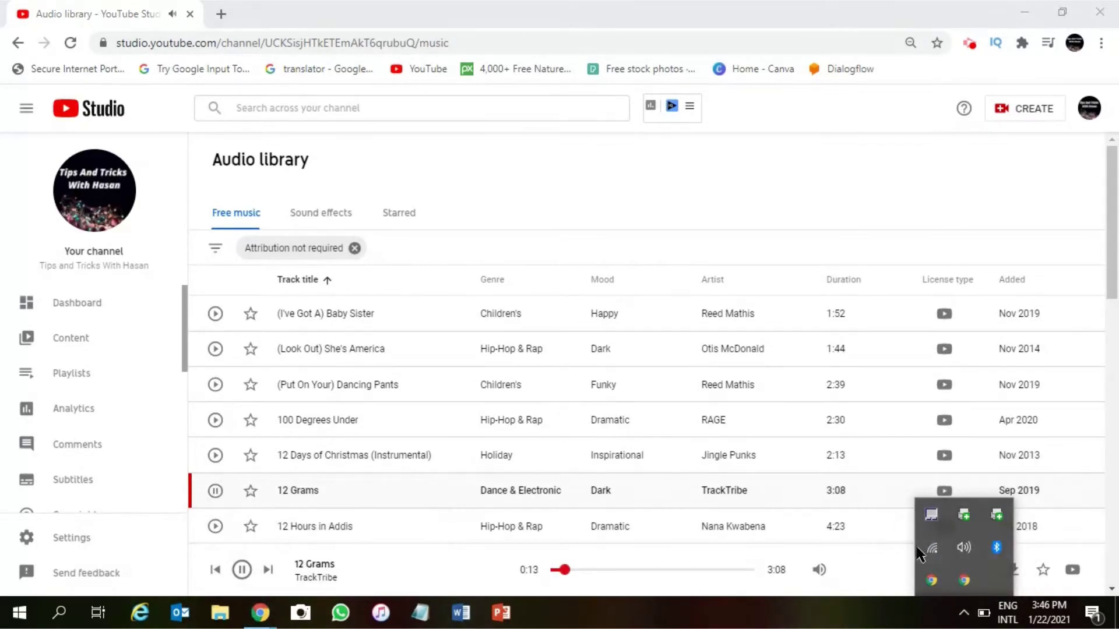
pyautogui.click(964, 549)
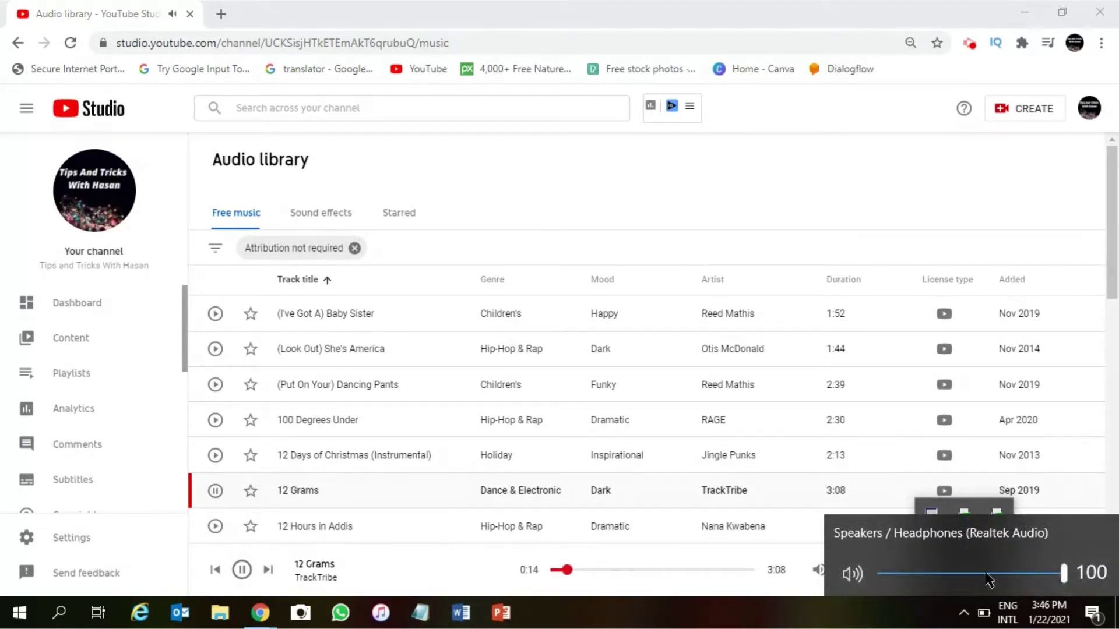
pyautogui.click(919, 574)
pyautogui.click(734, 200)
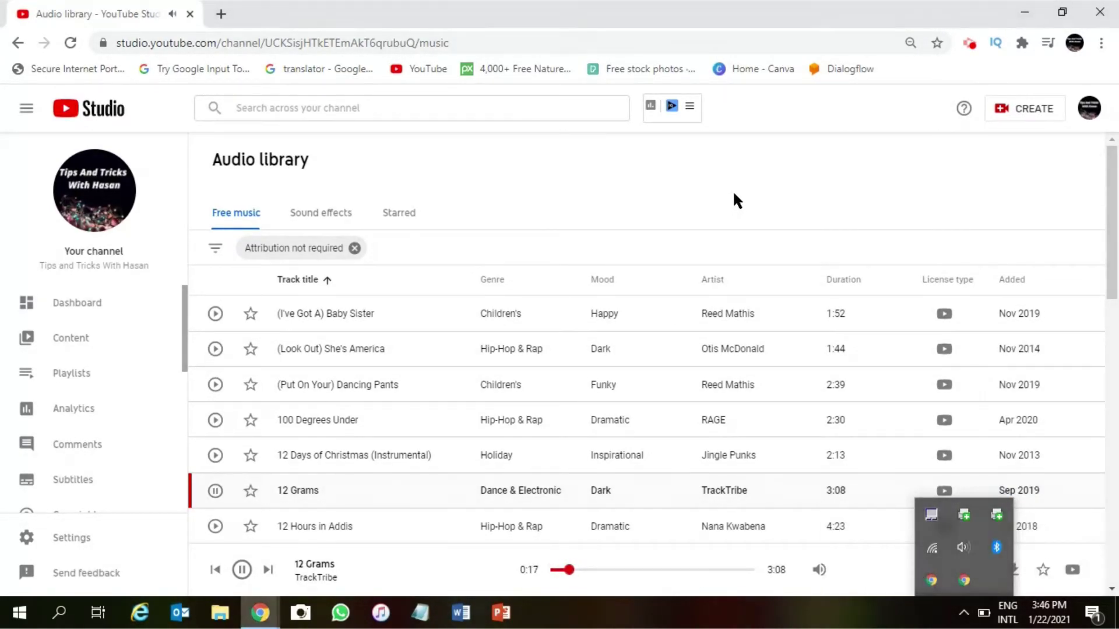
pyautogui.click(869, 612)
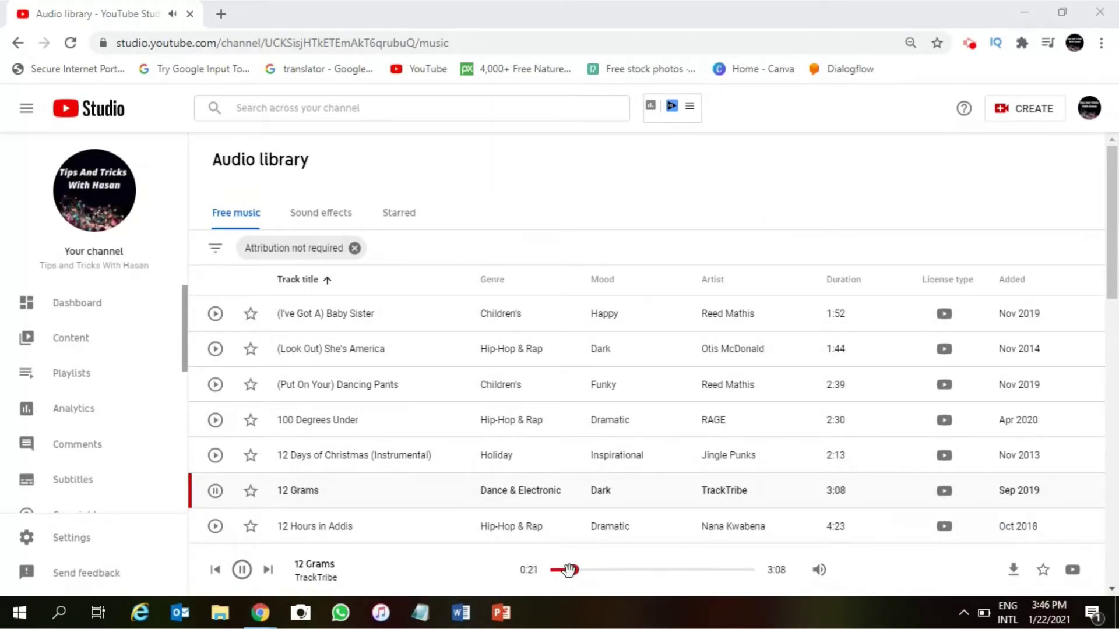
# - Rewind the 12 Grams preview and pause it at 0:06
pyautogui.moveTo(569, 570); pyautogui.dragTo(552, 574)
pyautogui.click(242, 577)
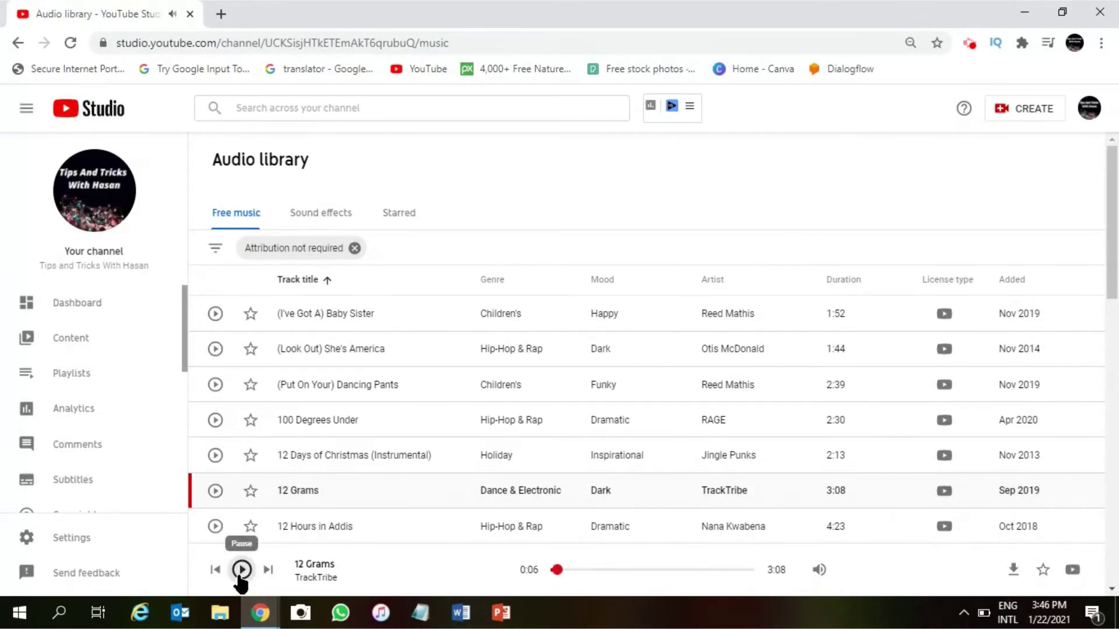
pyautogui.scroll(-5, 447, 351)
pyautogui.scroll(-3, 449, 362)
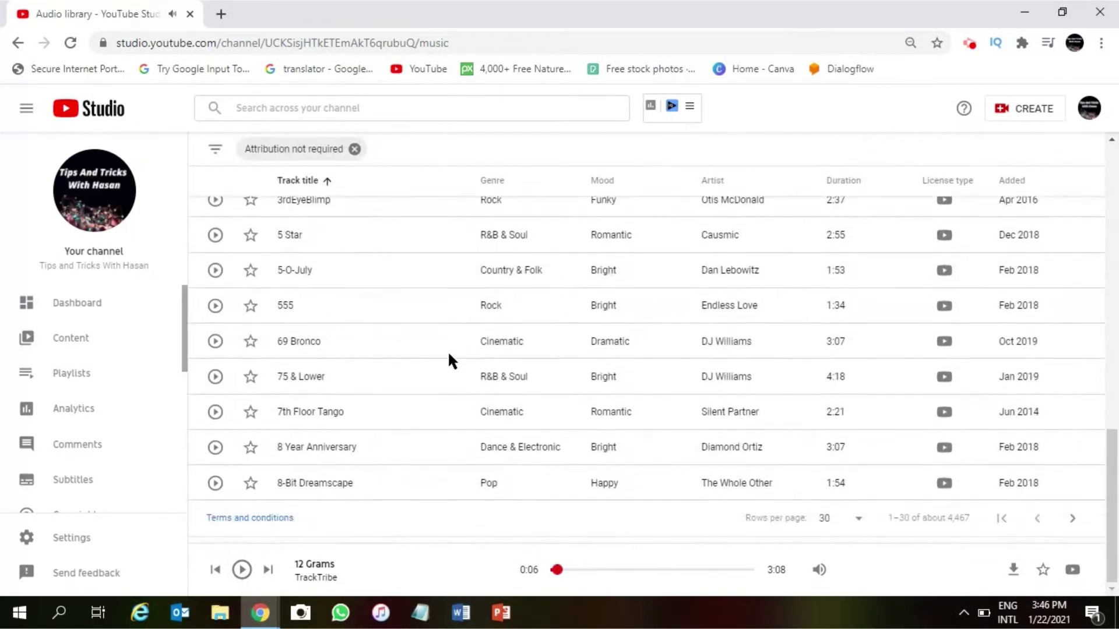
pyautogui.scroll(10, 469, 387)
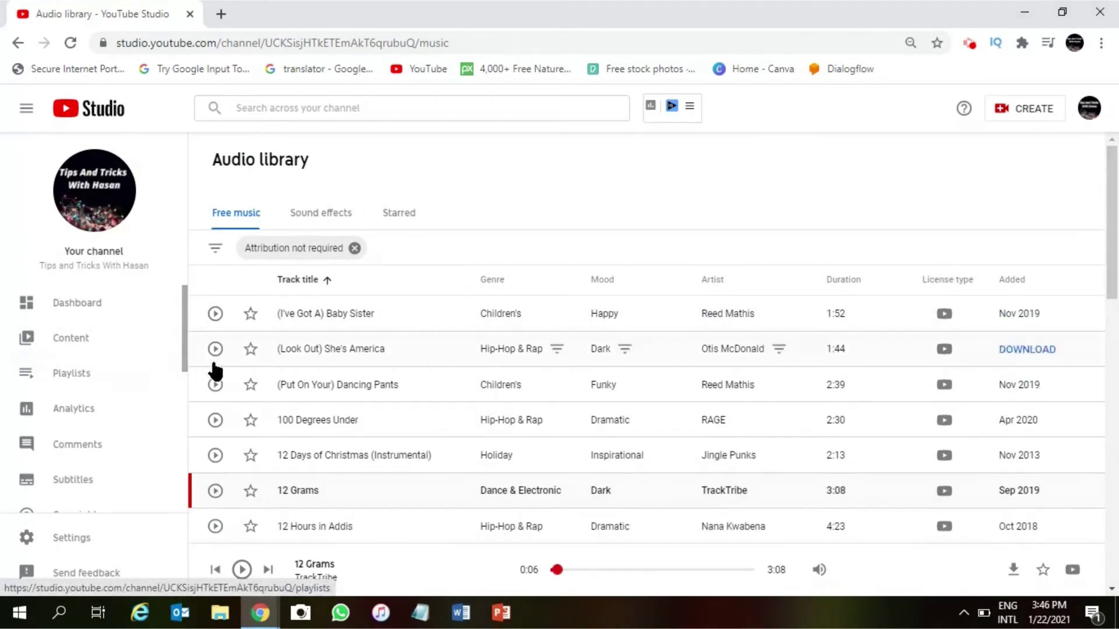
# - Go to Your channel from the avatar menu and browse its featured video, uploads and playlists
pyautogui.click(1090, 116)
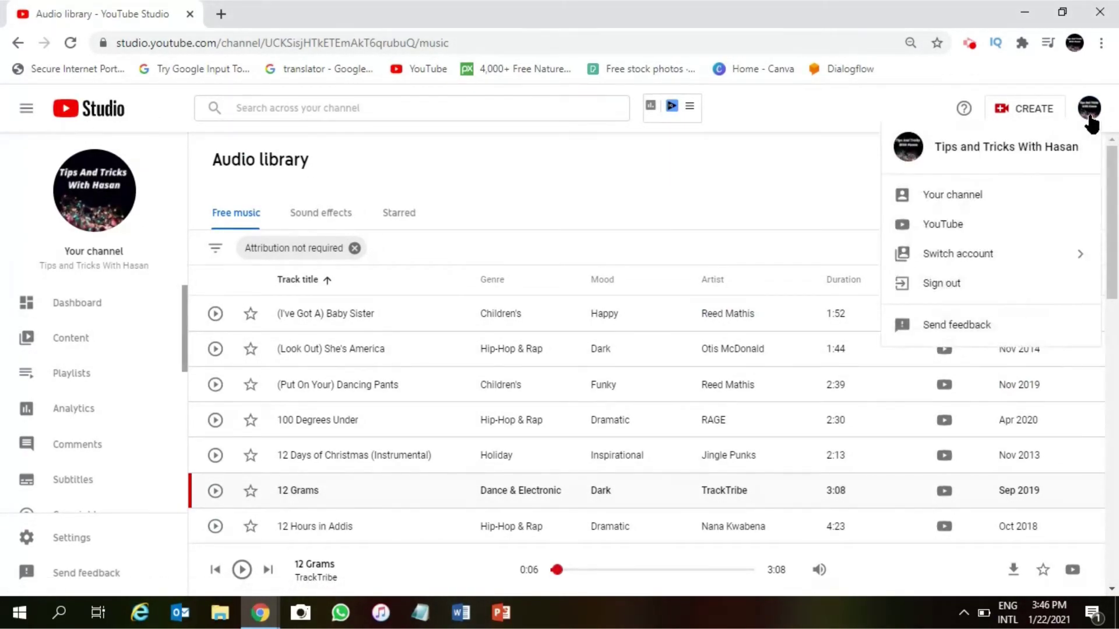
pyautogui.click(969, 201)
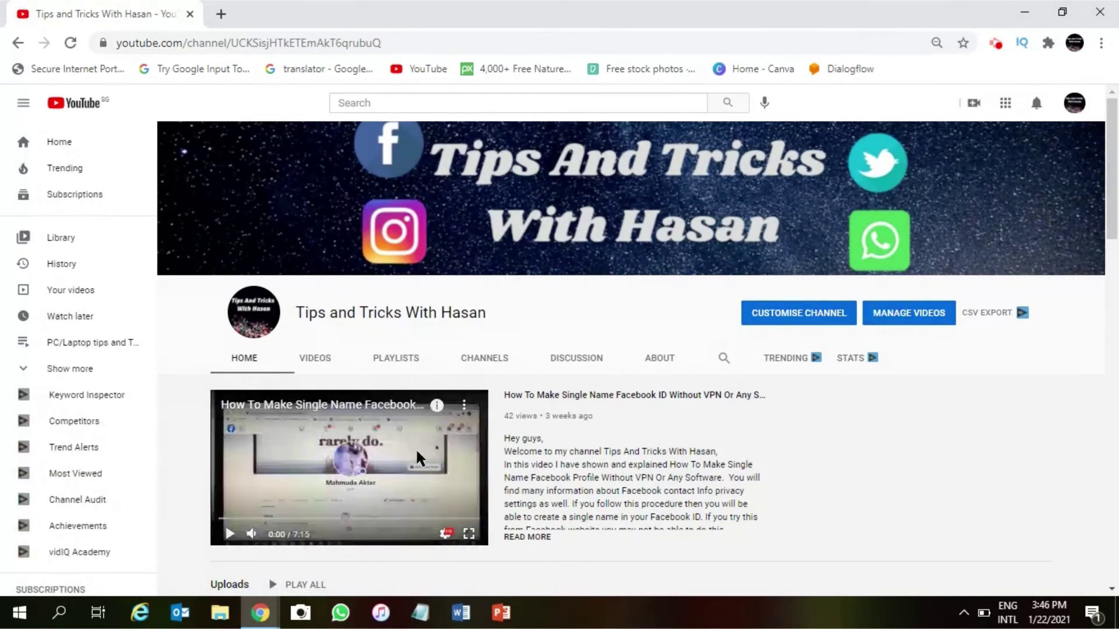
pyautogui.scroll(-5, 444, 448)
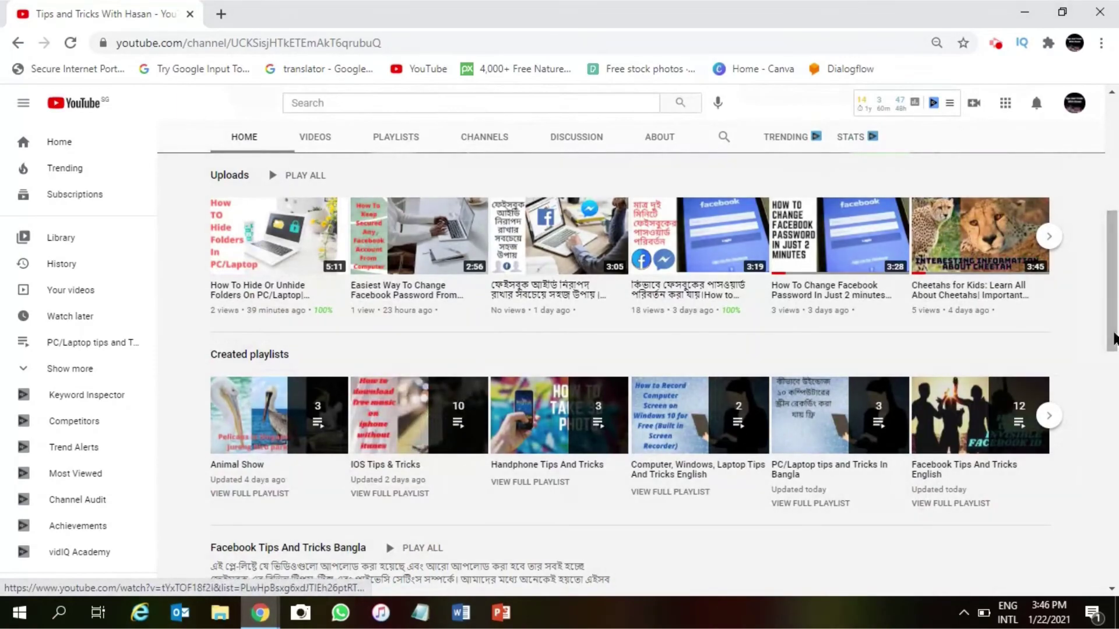
pyautogui.scroll(1, 244, 277)
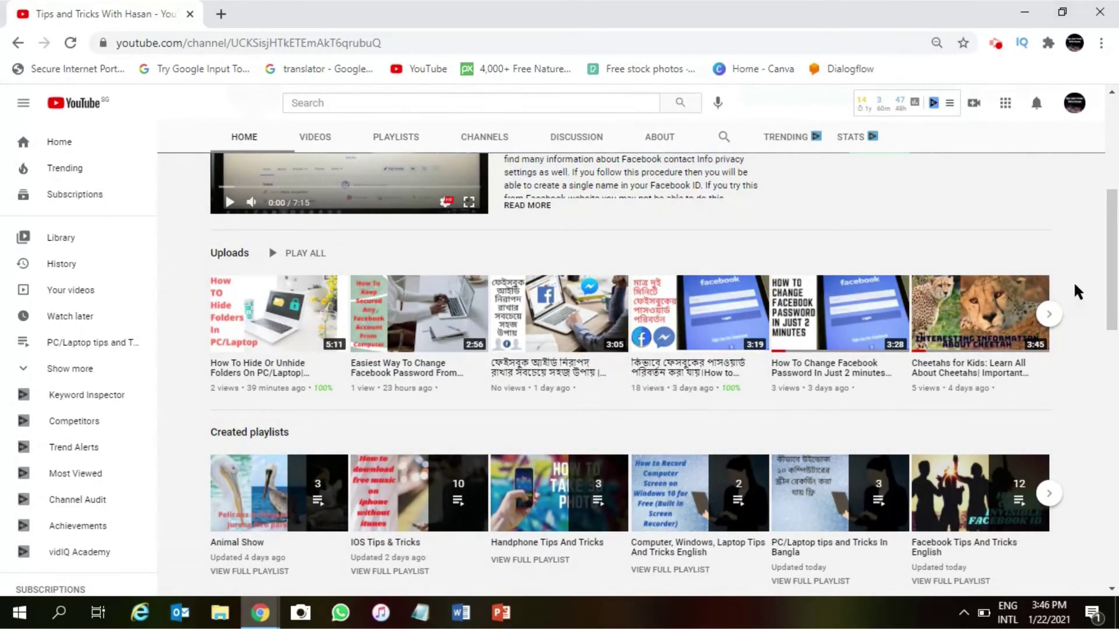
pyautogui.moveTo(1111, 268); pyautogui.dragTo(1116, 521)
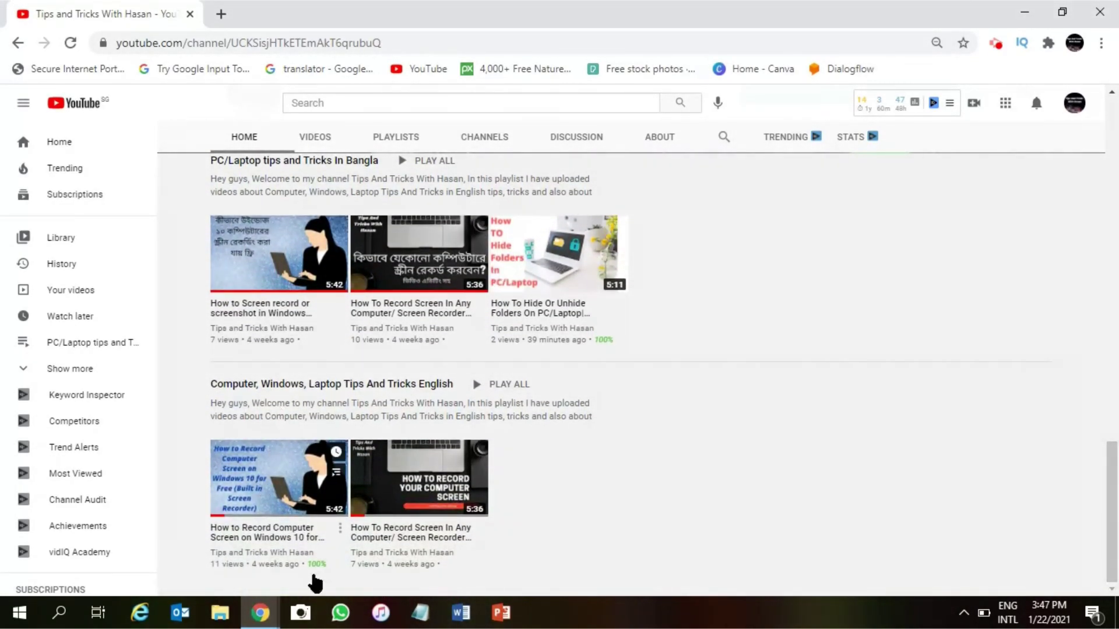
pyautogui.scroll(15, 657, 410)
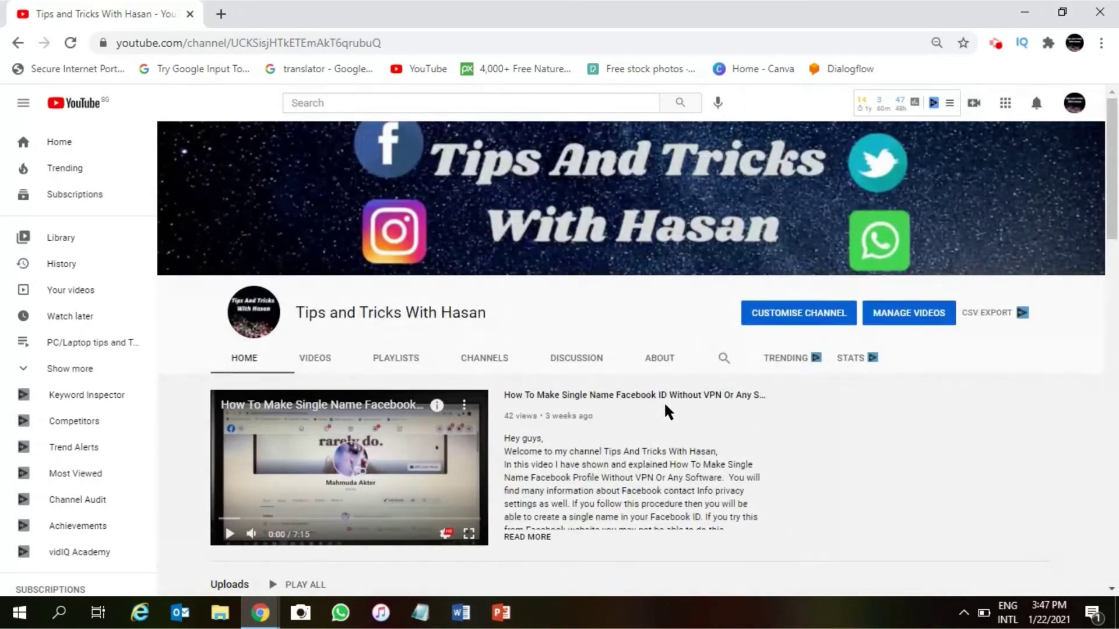